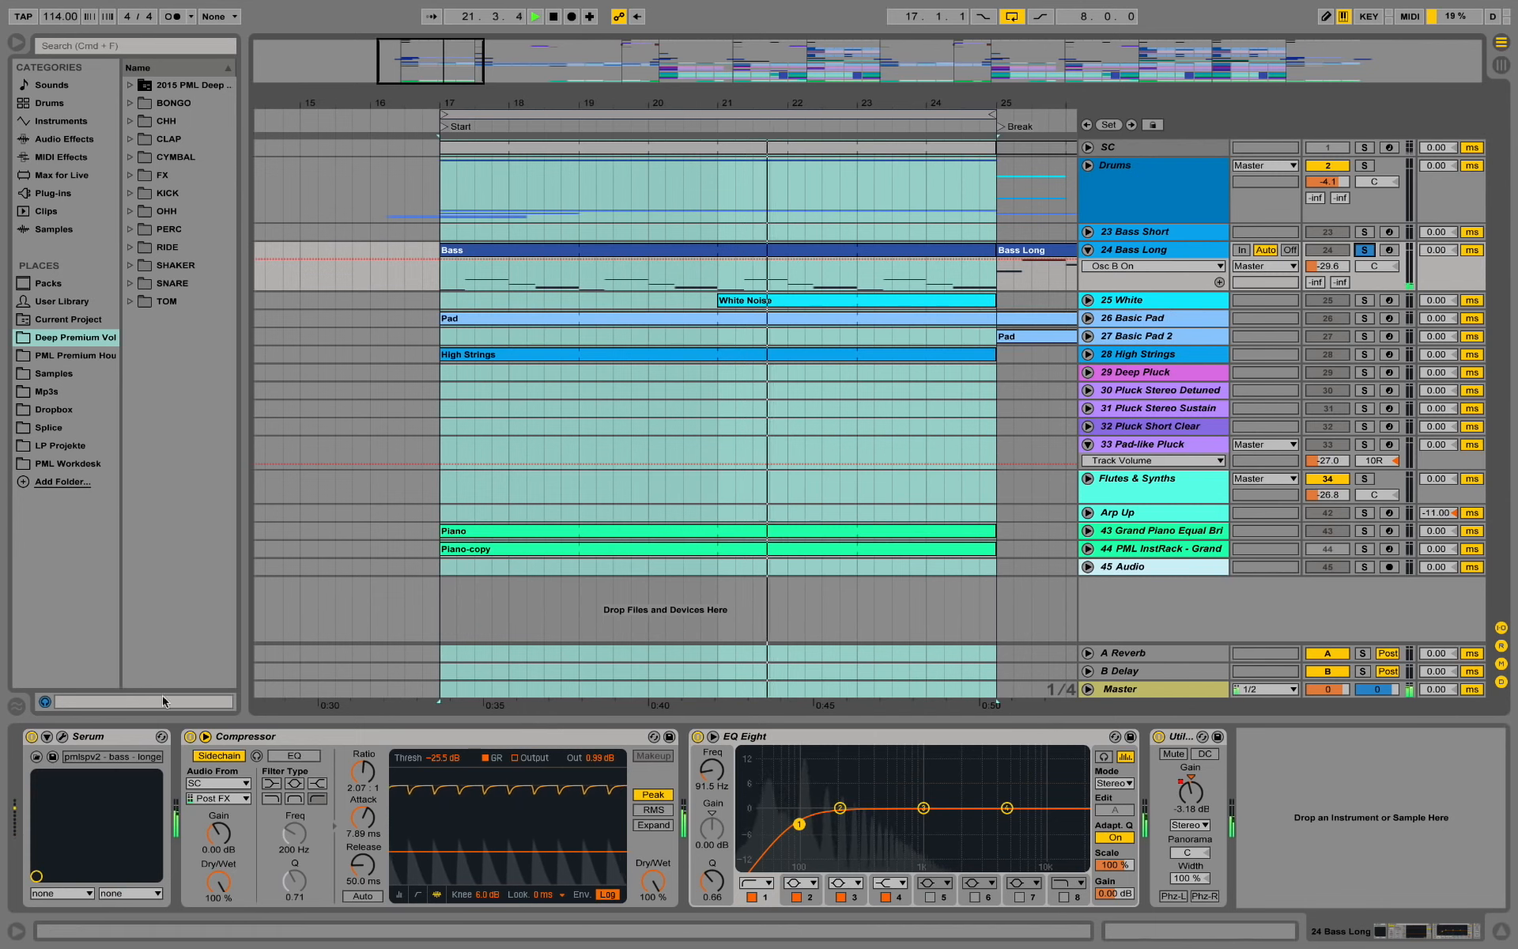
# Step: Open Serum on the 24 Bass Long track and audition the existing patch while setting the filter cutoff to about 106 Hz
pyautogui.click(62, 737)
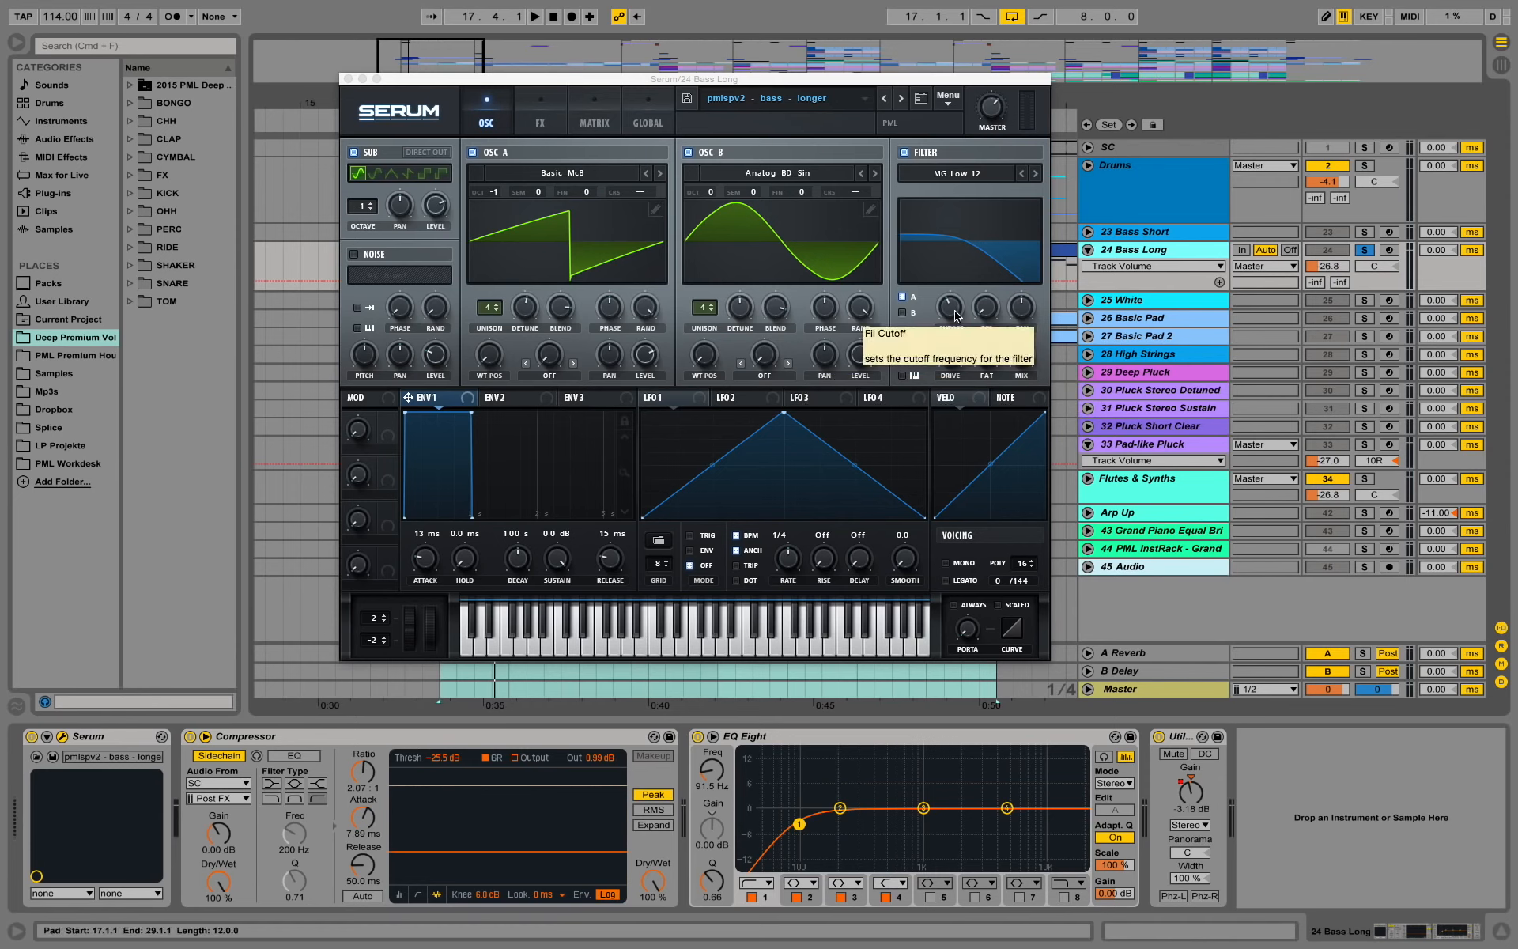
pyautogui.press('space')
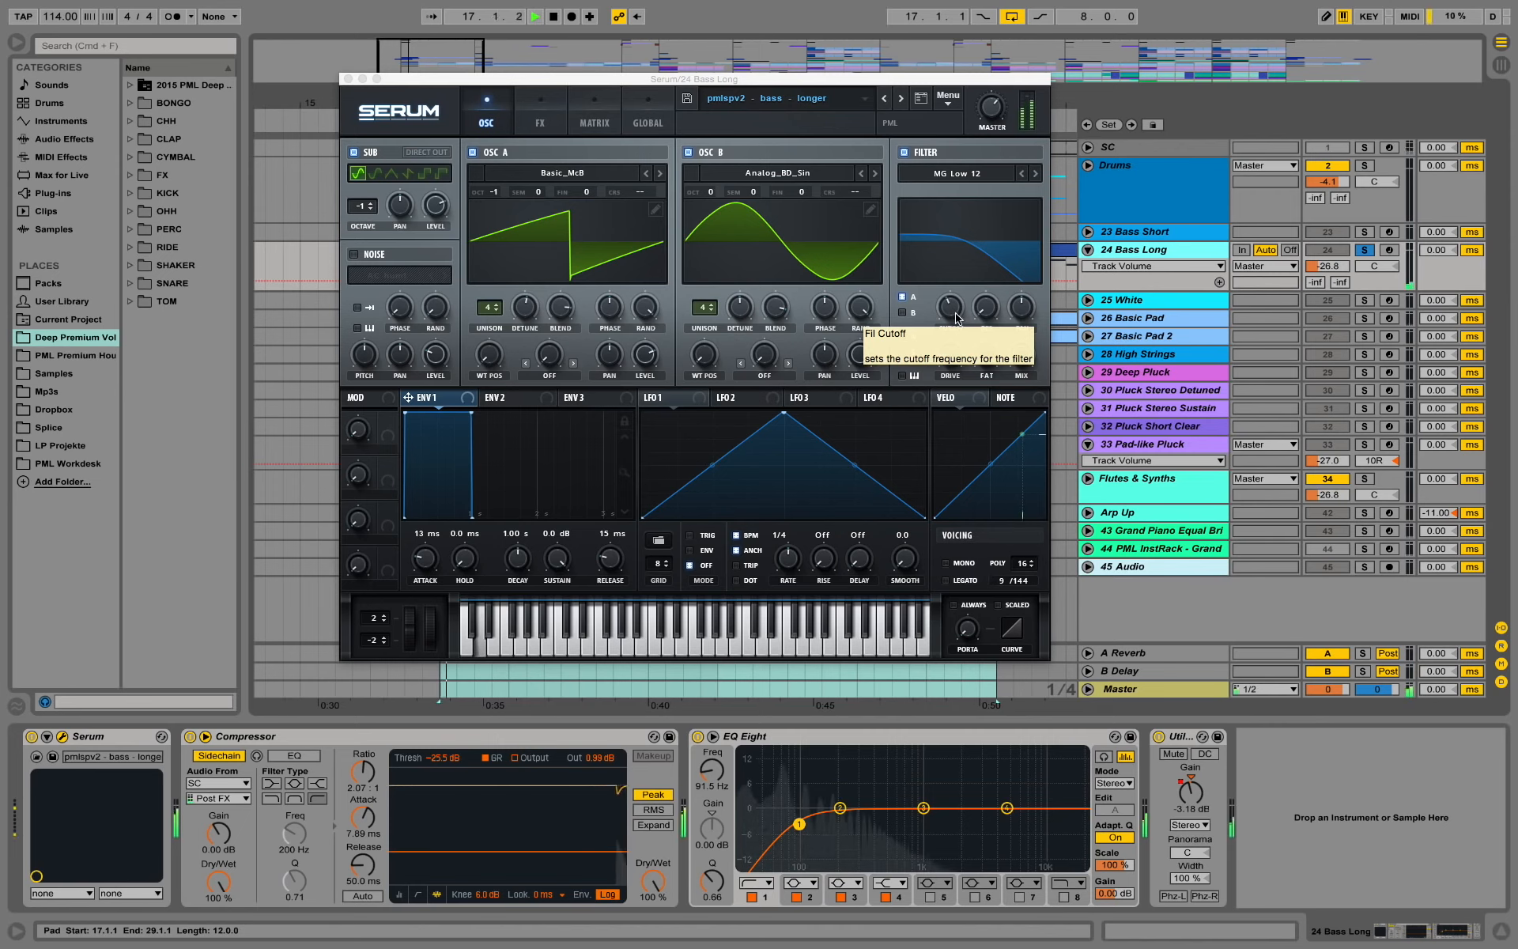
pyautogui.moveTo(957, 318)
pyautogui.mouseDown()
pyautogui.moveTo(963, 288)
pyautogui.moveTo(941, 323)
pyautogui.mouseUp()
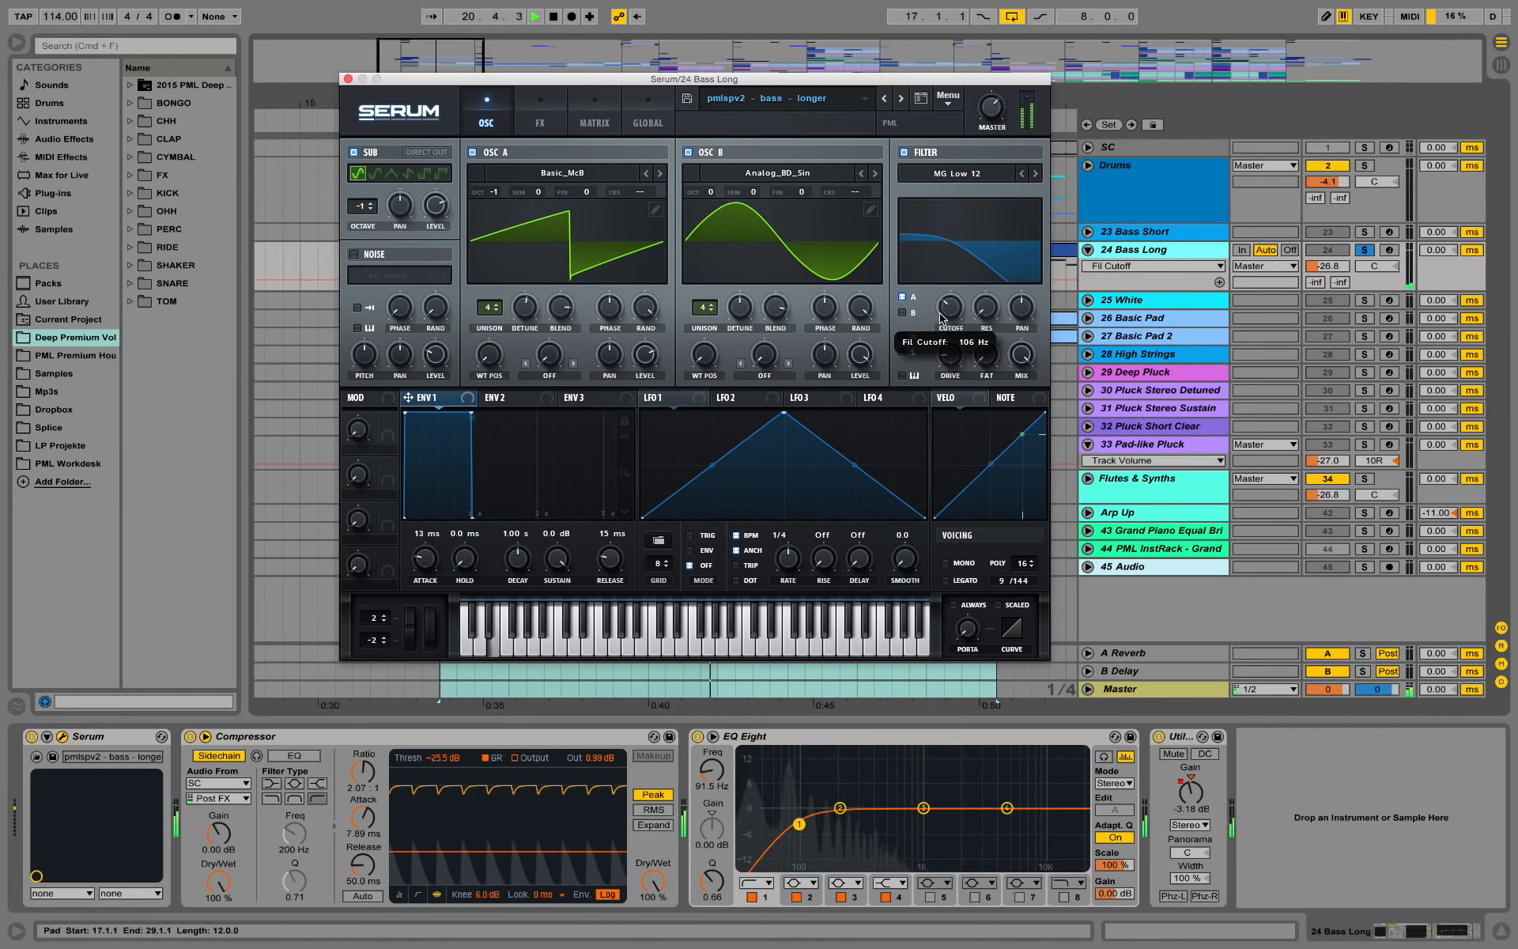
pyautogui.press('space')
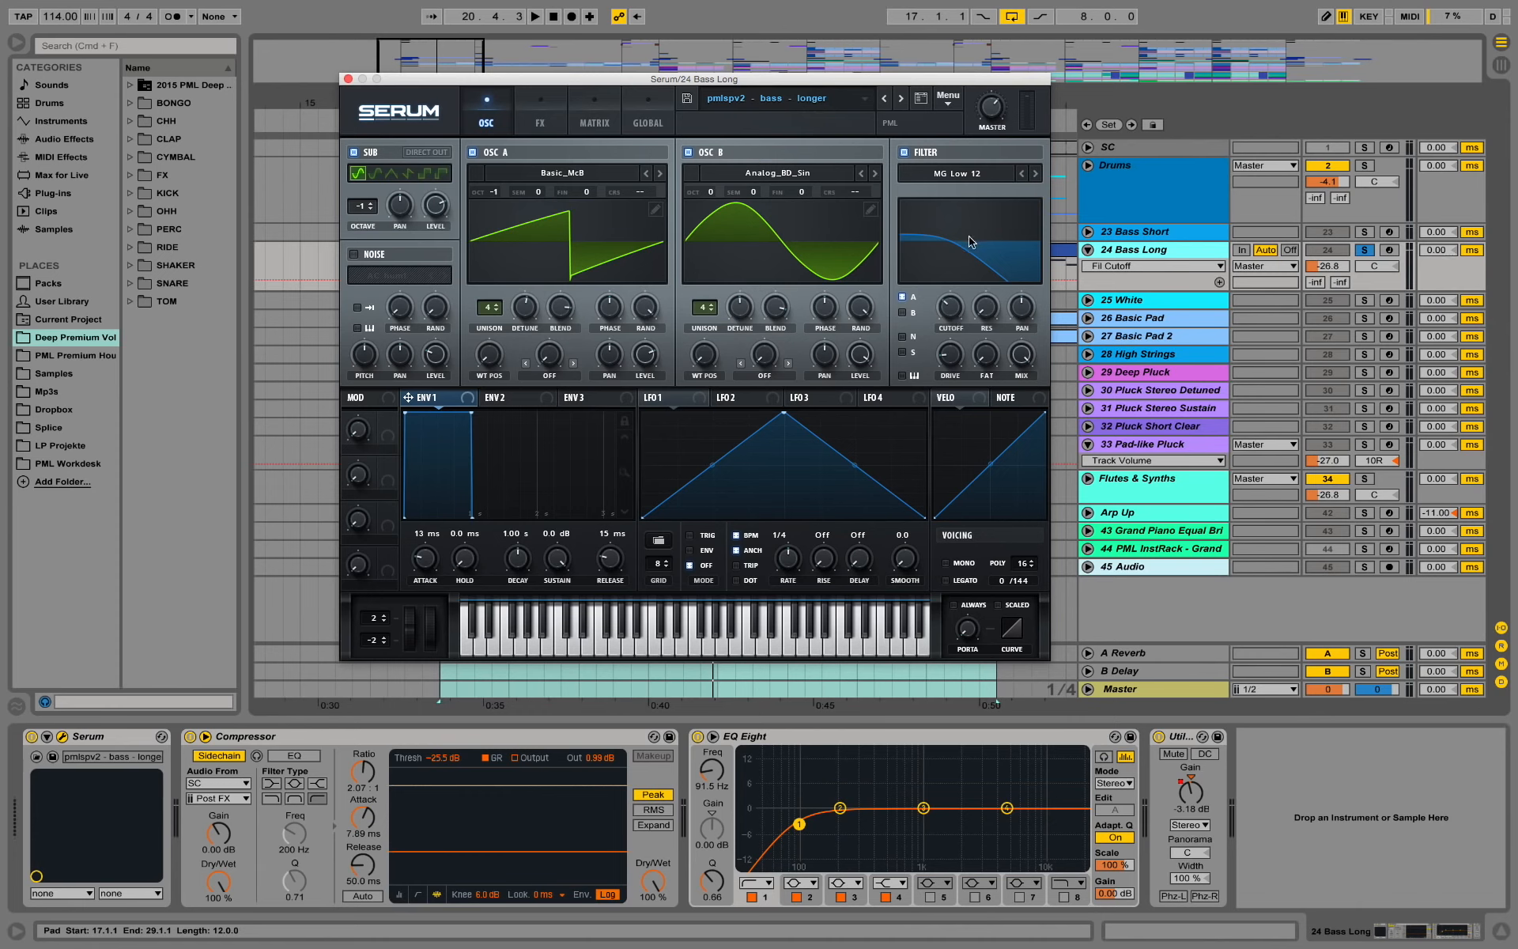
# Step: Initialise Serum's preset and audition the default saw sound
pyautogui.click(949, 101)
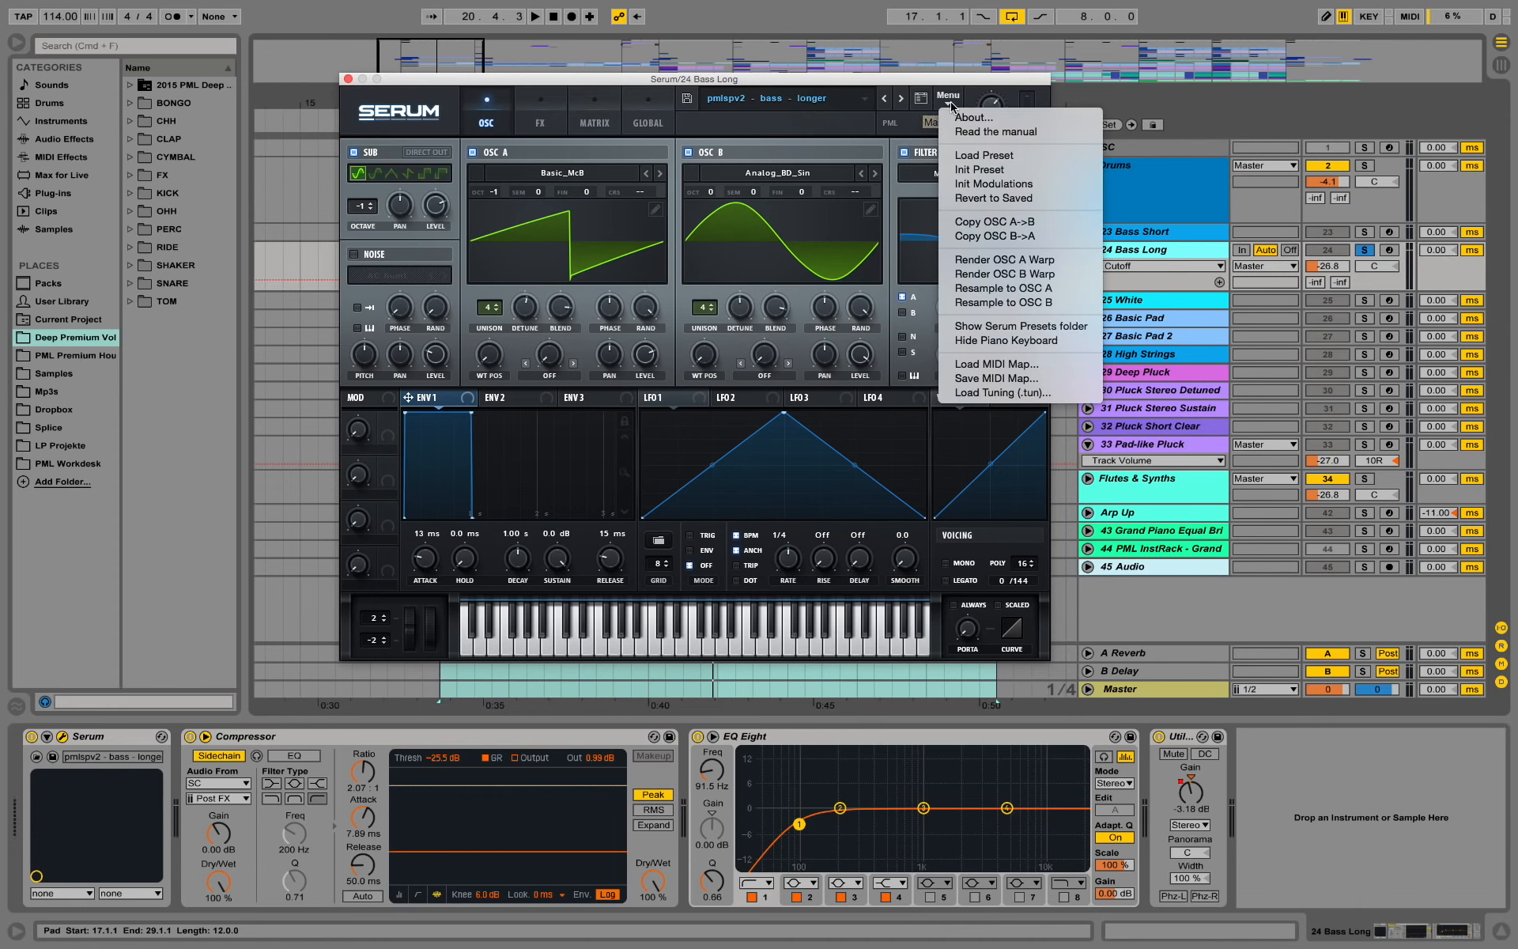
pyautogui.click(1008, 169)
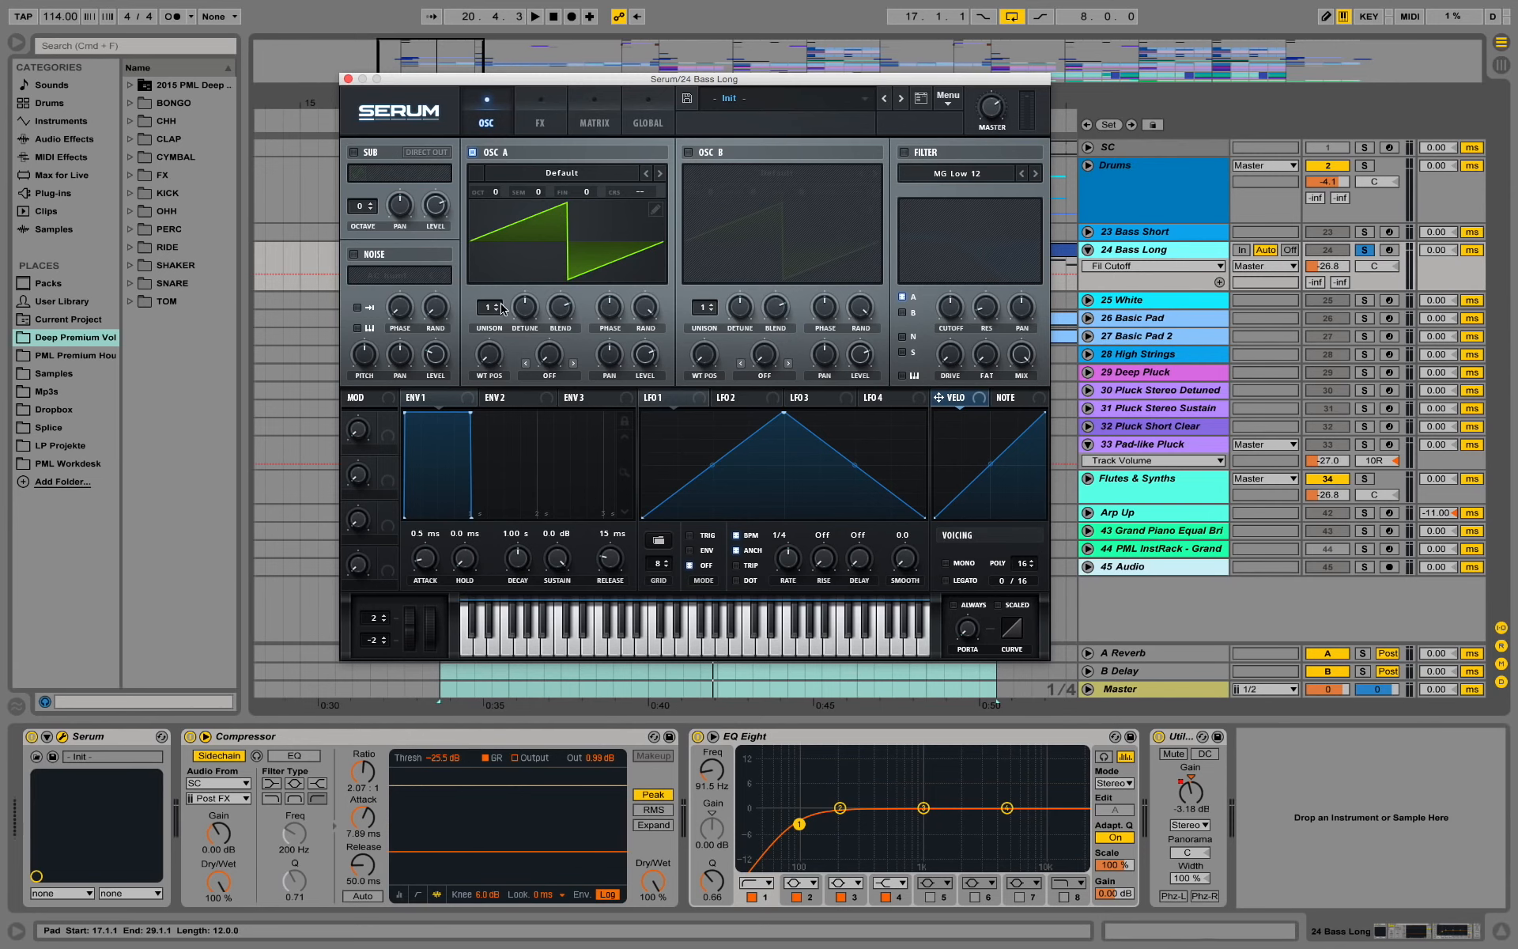
pyautogui.press('space')
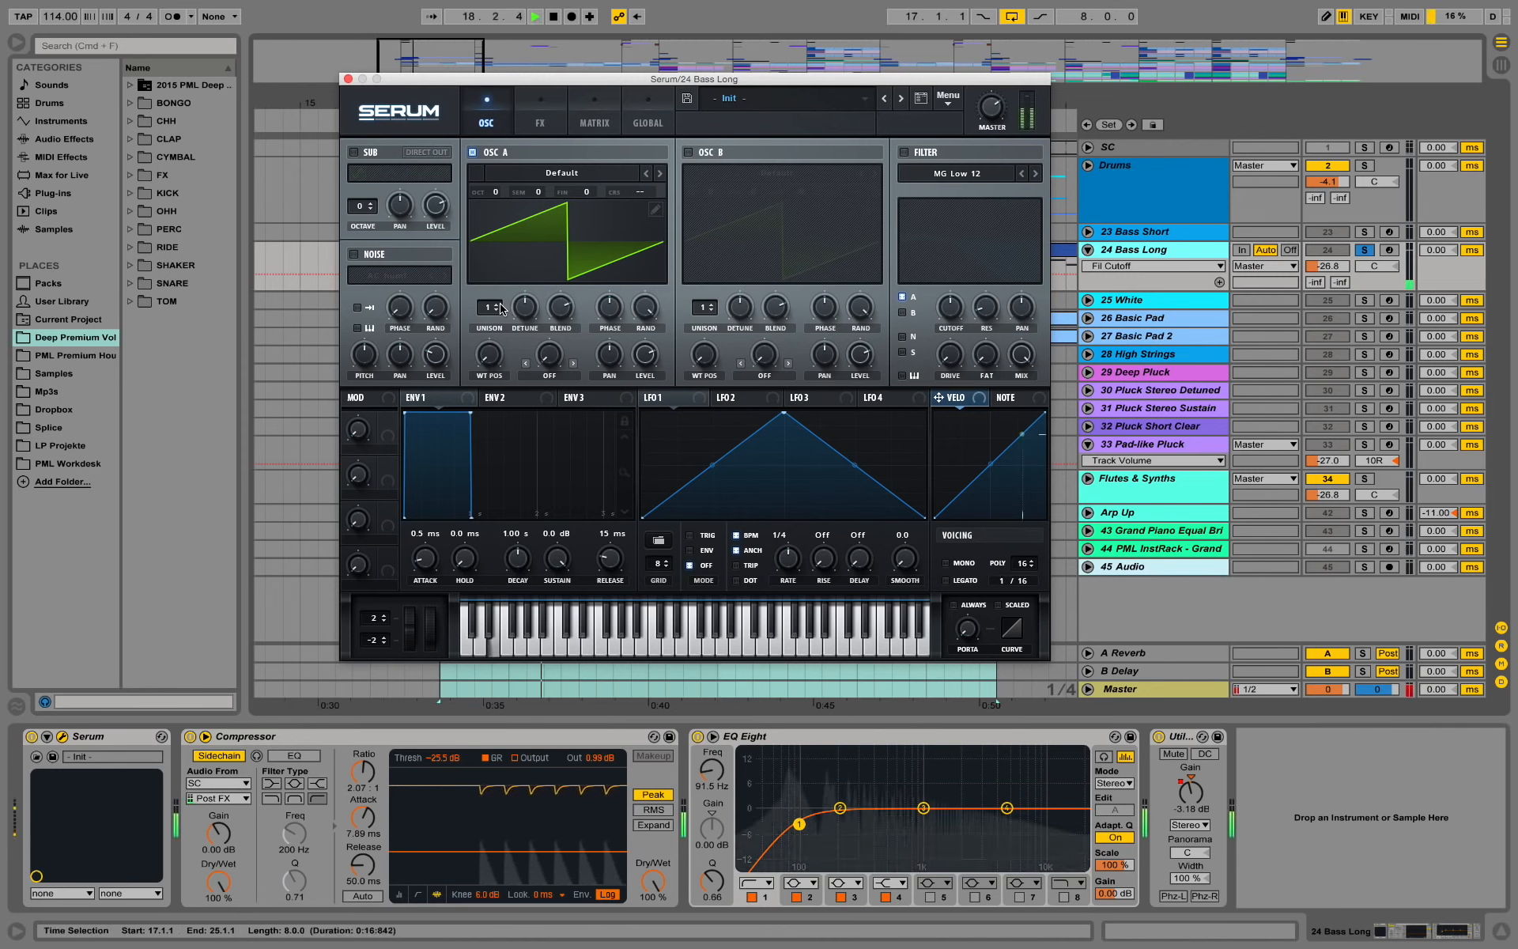
pyautogui.press('space')
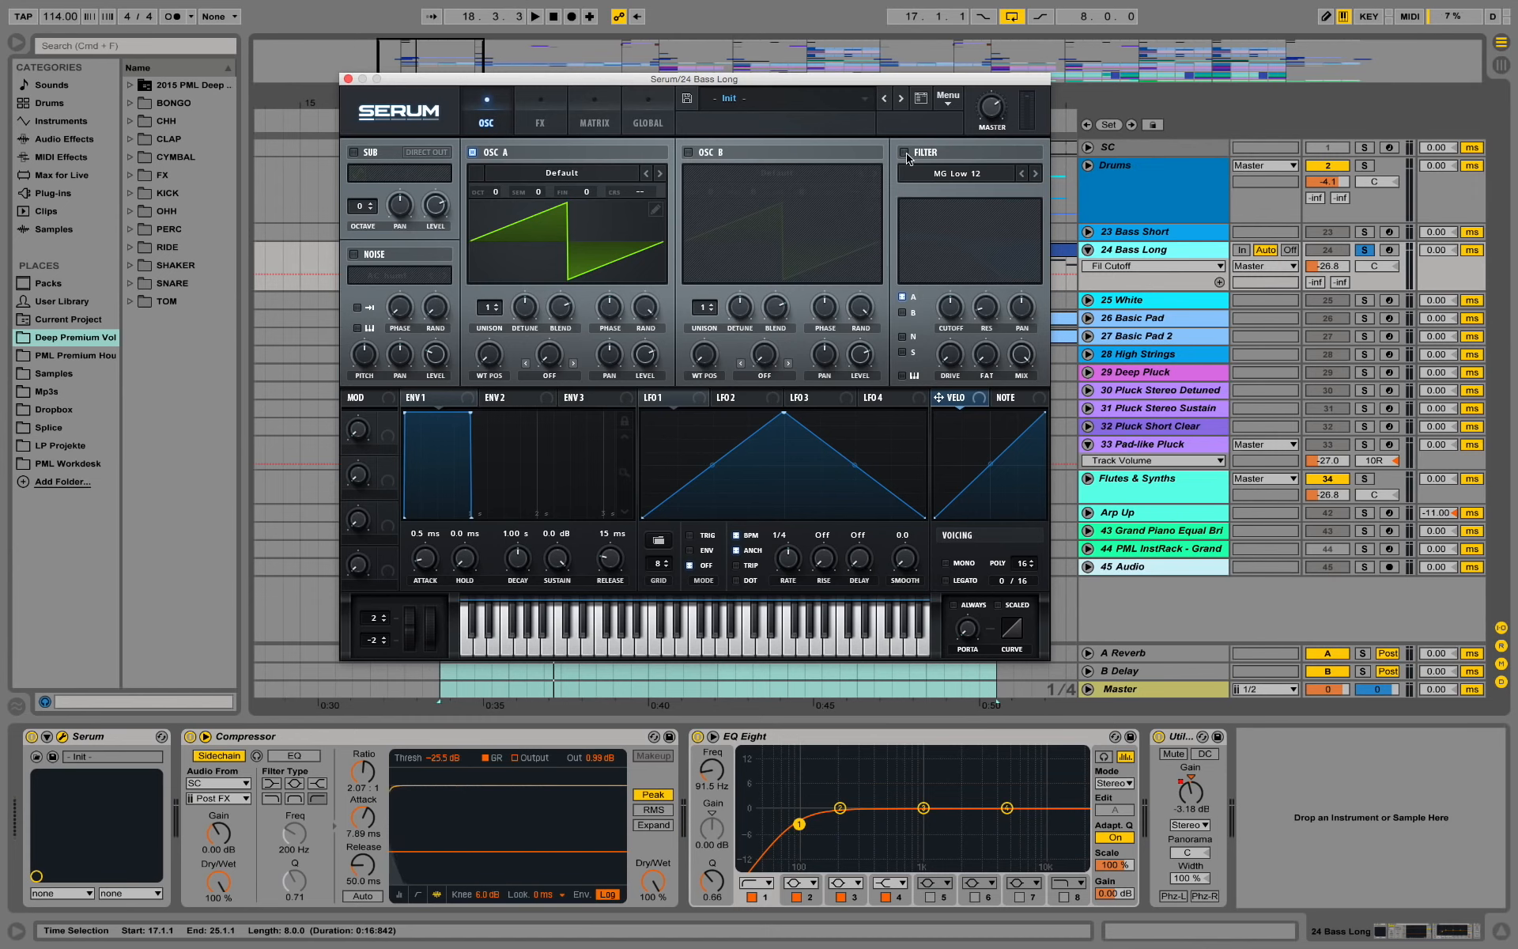
# Step: Enable the MG Low 12 filter on OSC A and lower its cutoff to about 320 Hz during playback
pyautogui.click(905, 154)
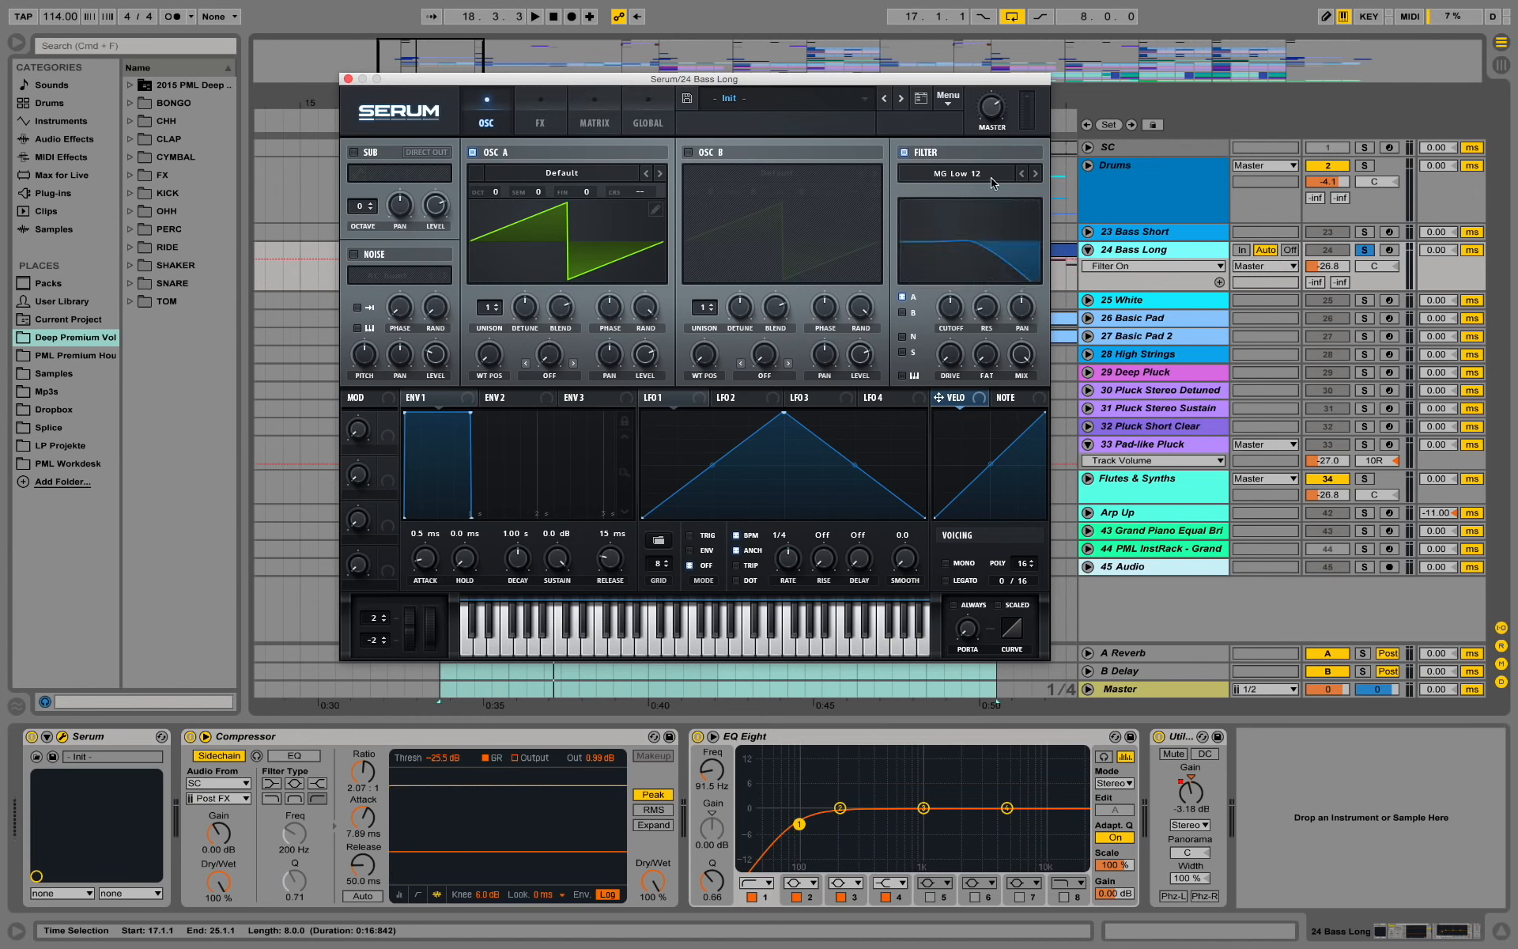
pyautogui.click(902, 298)
pyautogui.click(902, 298)
pyautogui.press('space')
pyautogui.click(953, 324)
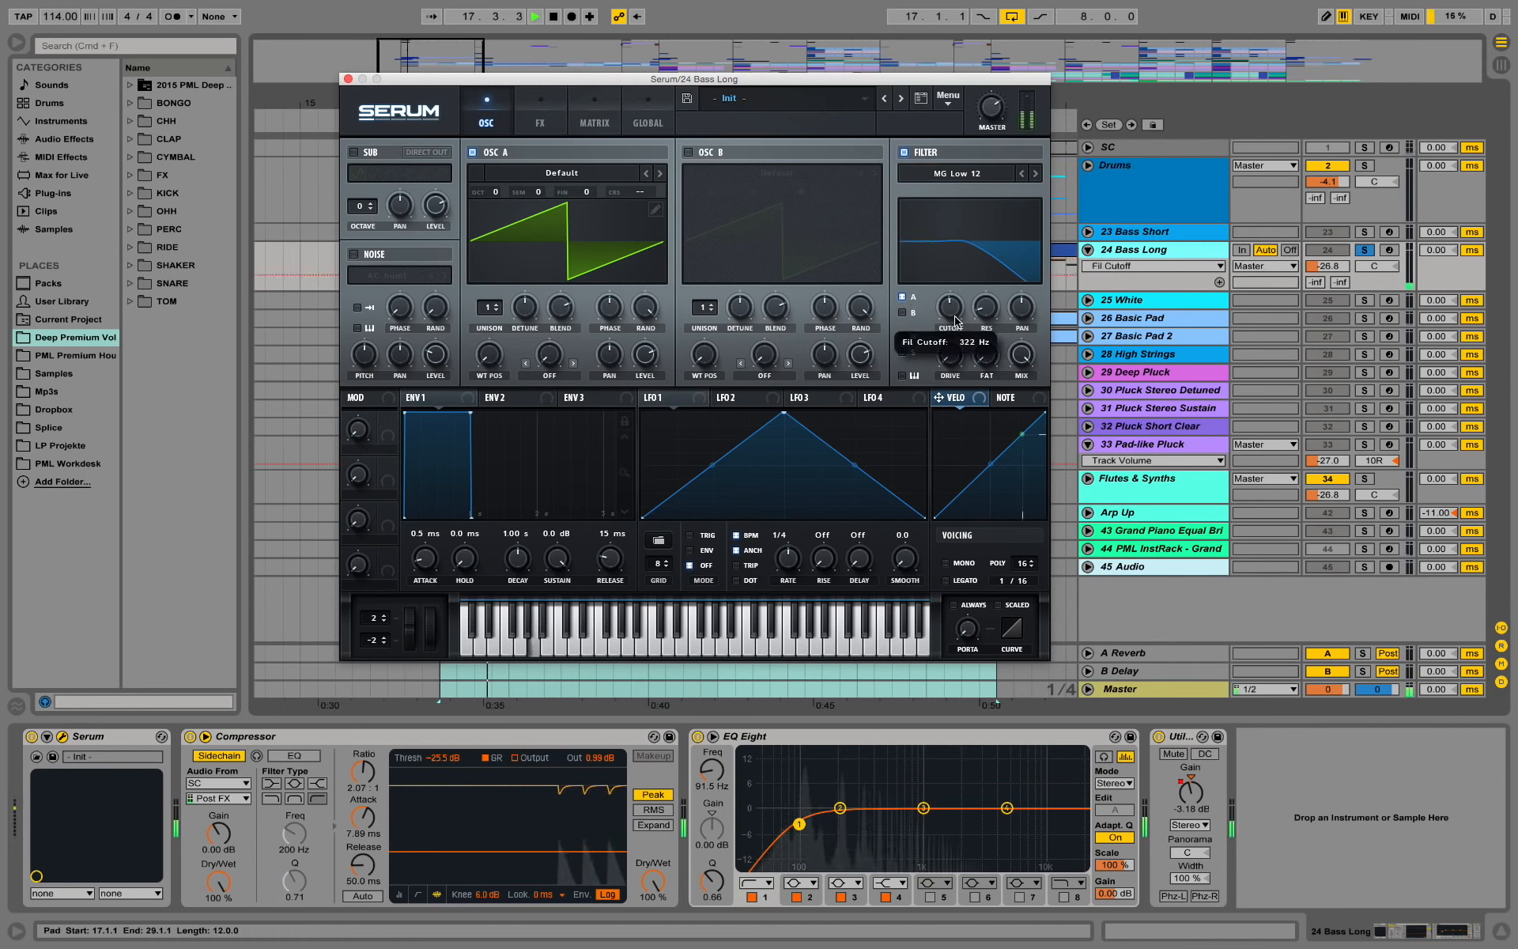
pyautogui.moveTo(955, 323); pyautogui.dragTo(955, 328)
pyautogui.press('space')
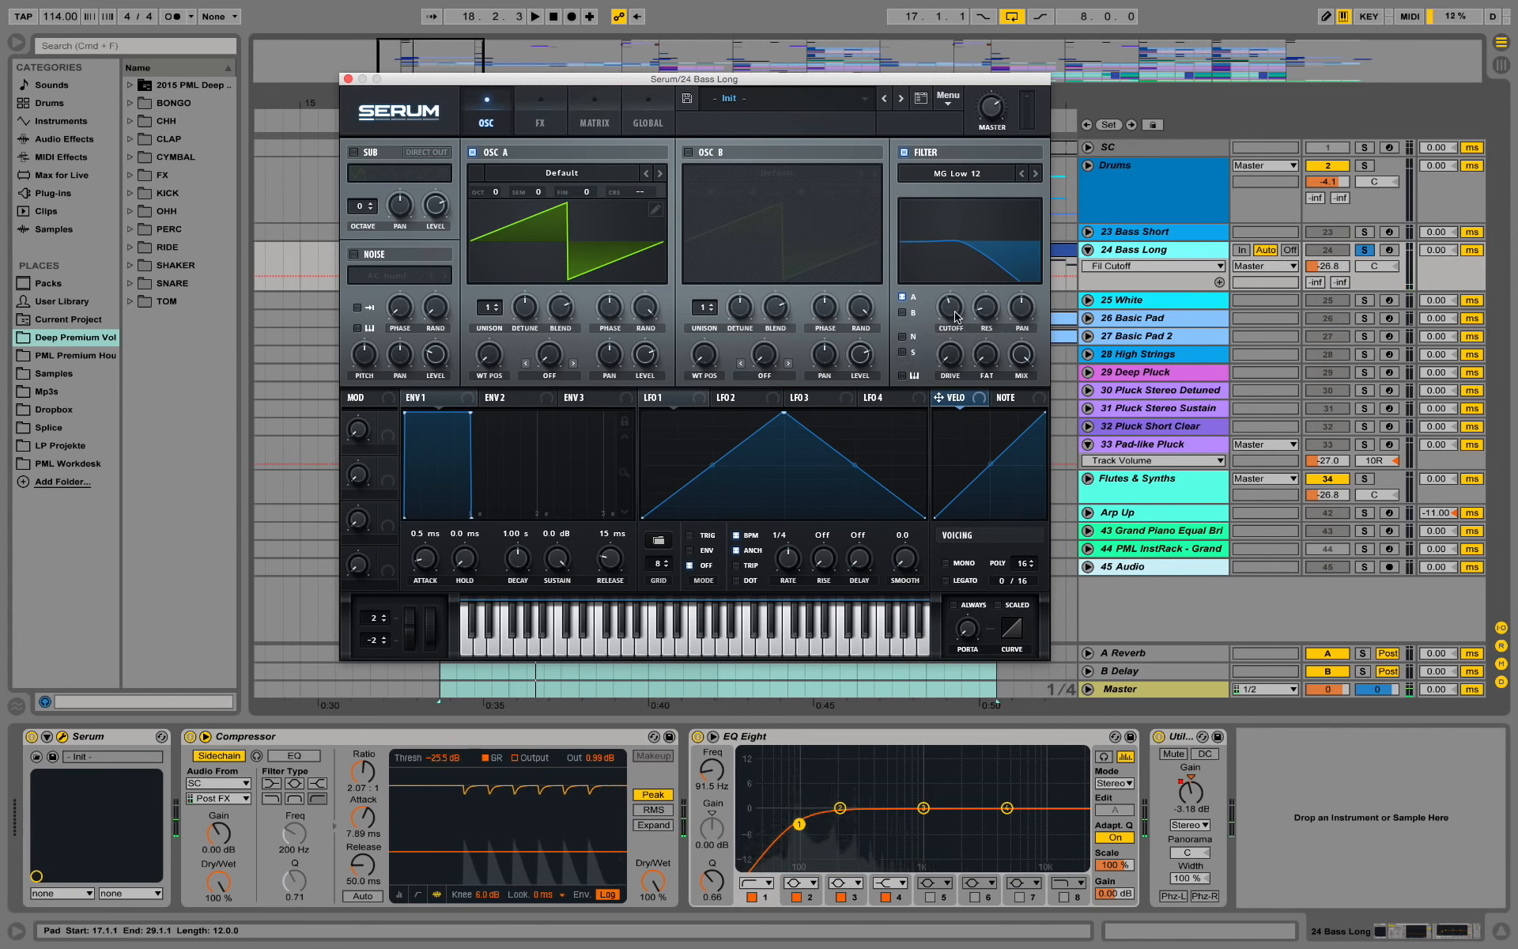
# Step: Lower the filter's resonance and audition the filtered saw
pyautogui.click(993, 314)
pyautogui.press('space')
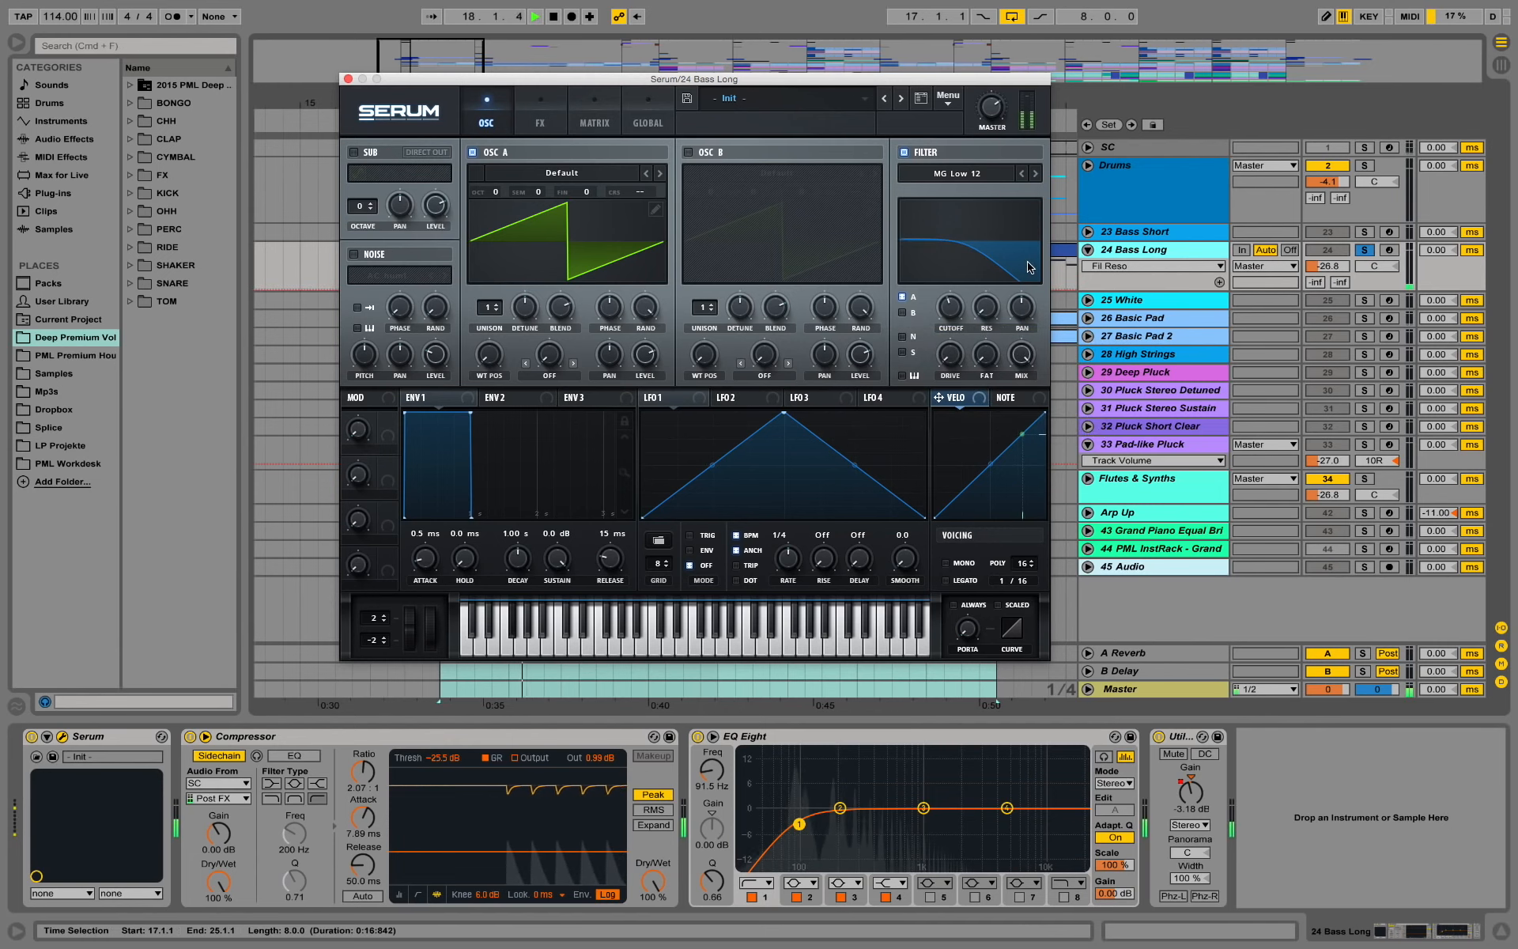
pyautogui.press('space')
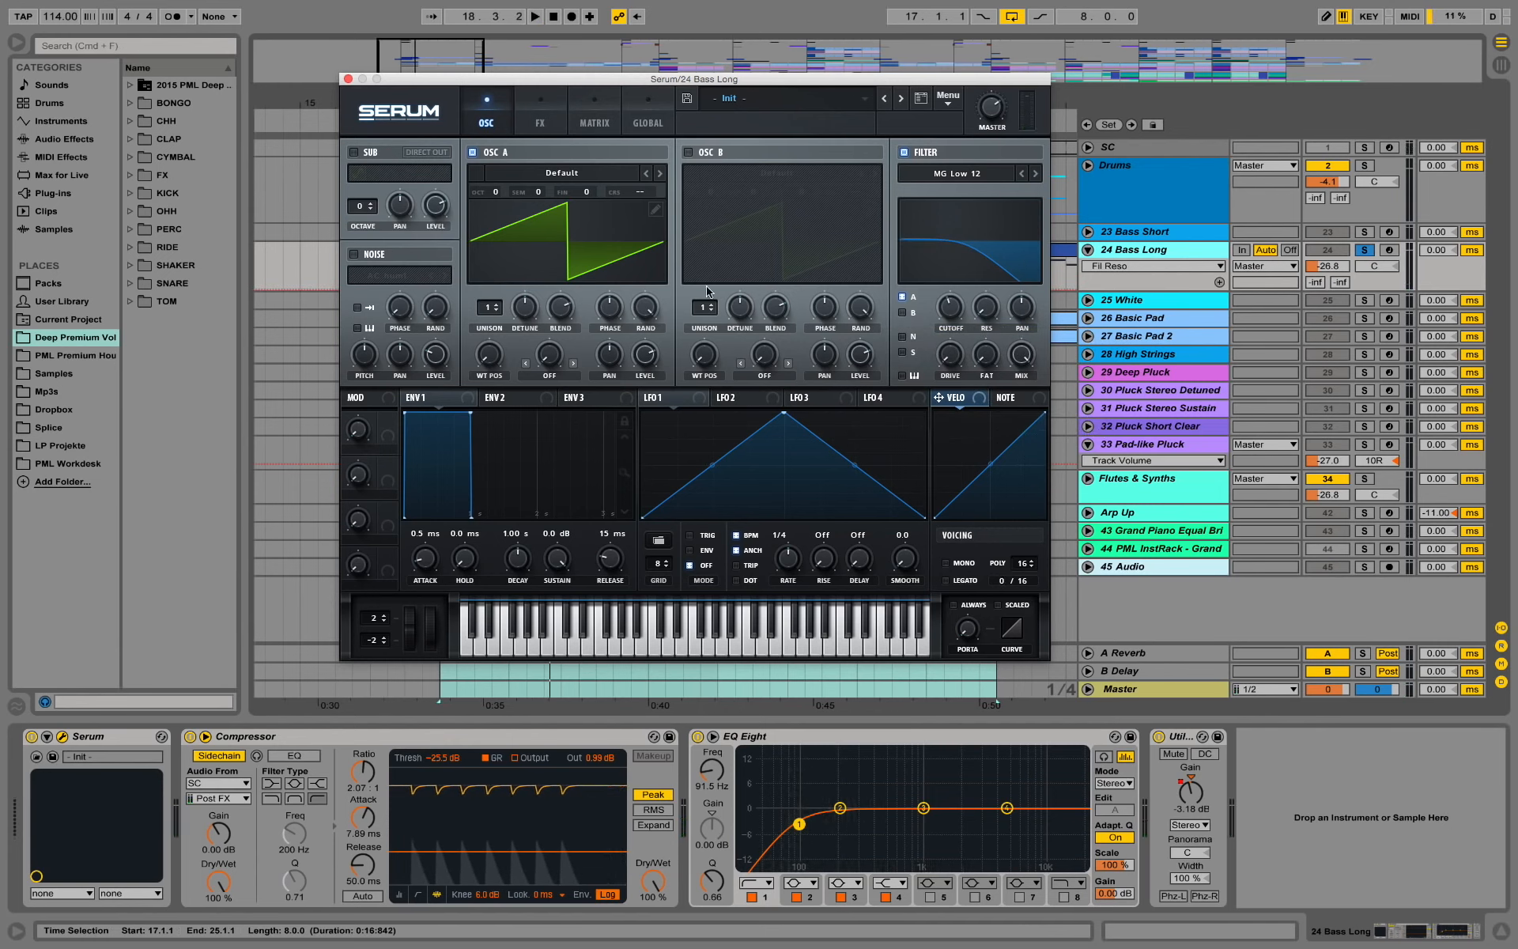
# Step: Set OSC A's unison to 4 voices and lower its detune amount
pyautogui.click(493, 314)
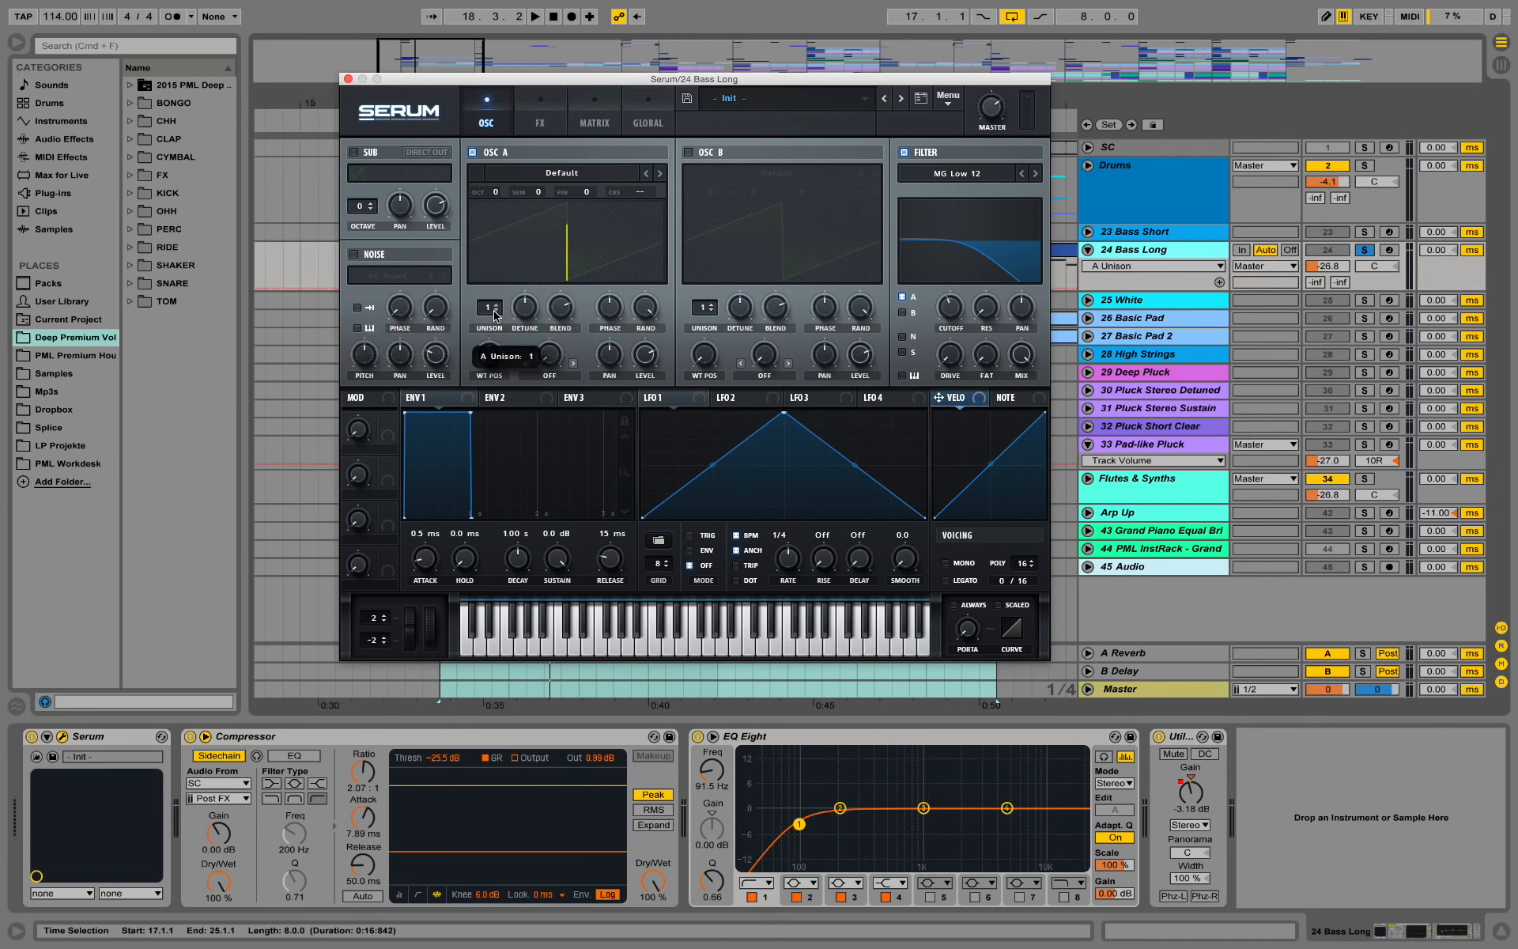
pyautogui.moveTo(494, 315); pyautogui.dragTo(505, 293)
pyautogui.click(526, 306)
pyautogui.moveTo(526, 307); pyautogui.dragTo(529, 320)
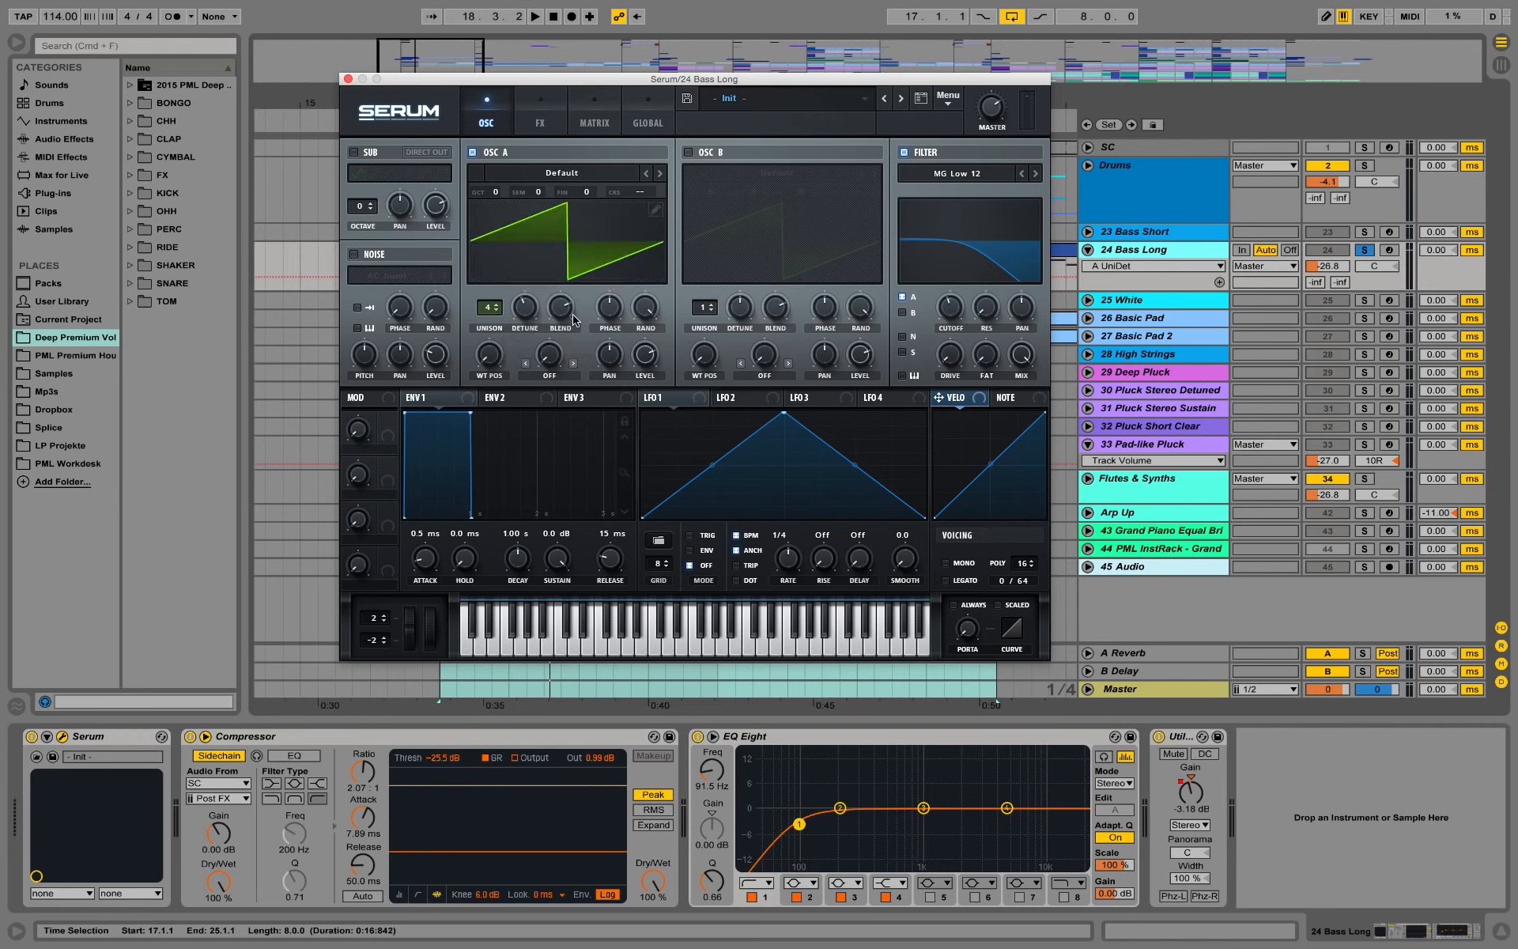
# Step: Set OSC A's unison blend to 85 and audition the detuned saw
pyautogui.click(566, 319)
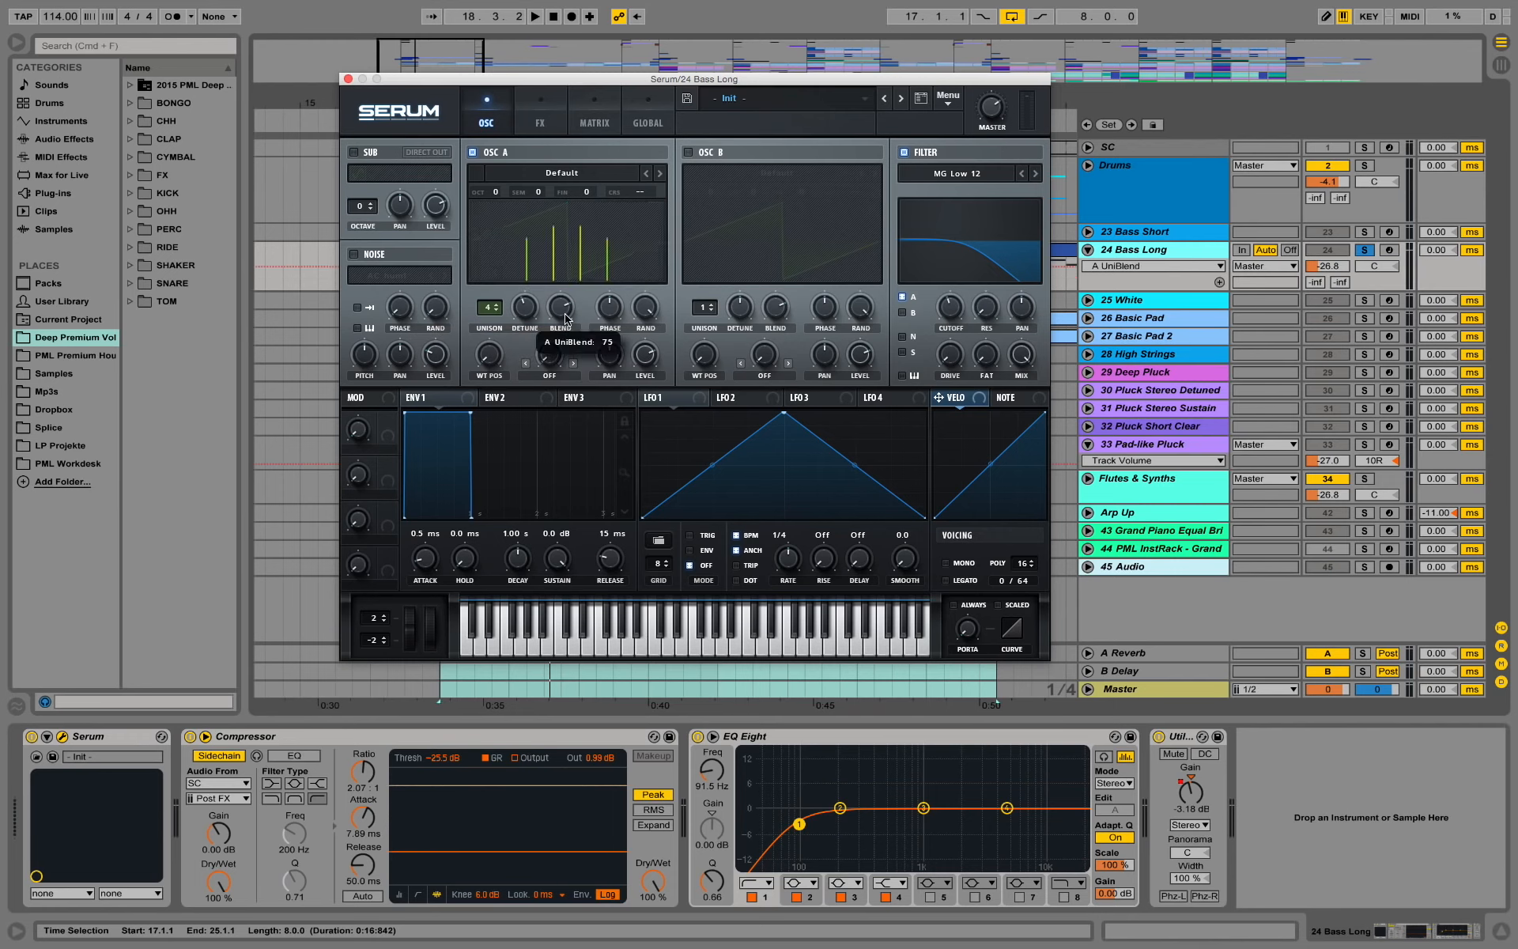
pyautogui.moveTo(566, 318); pyautogui.dragTo(575, 305)
pyautogui.moveTo(581, 331)
pyautogui.mouseDown()
pyautogui.moveTo(598, 403)
pyautogui.moveTo(578, 311)
pyautogui.mouseUp()
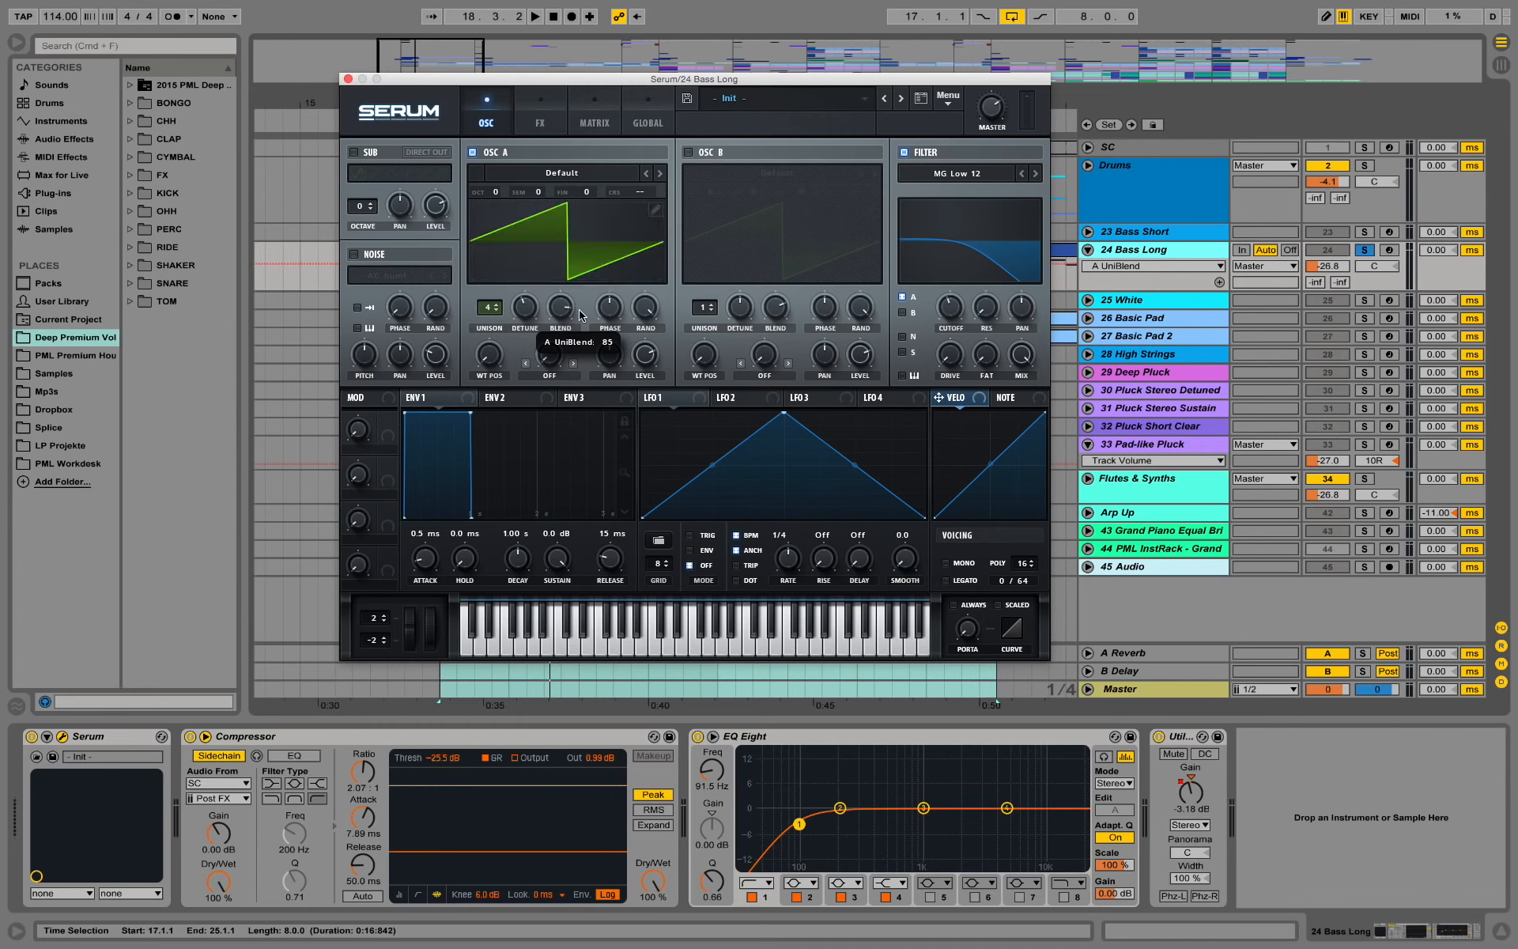
pyautogui.press('space')
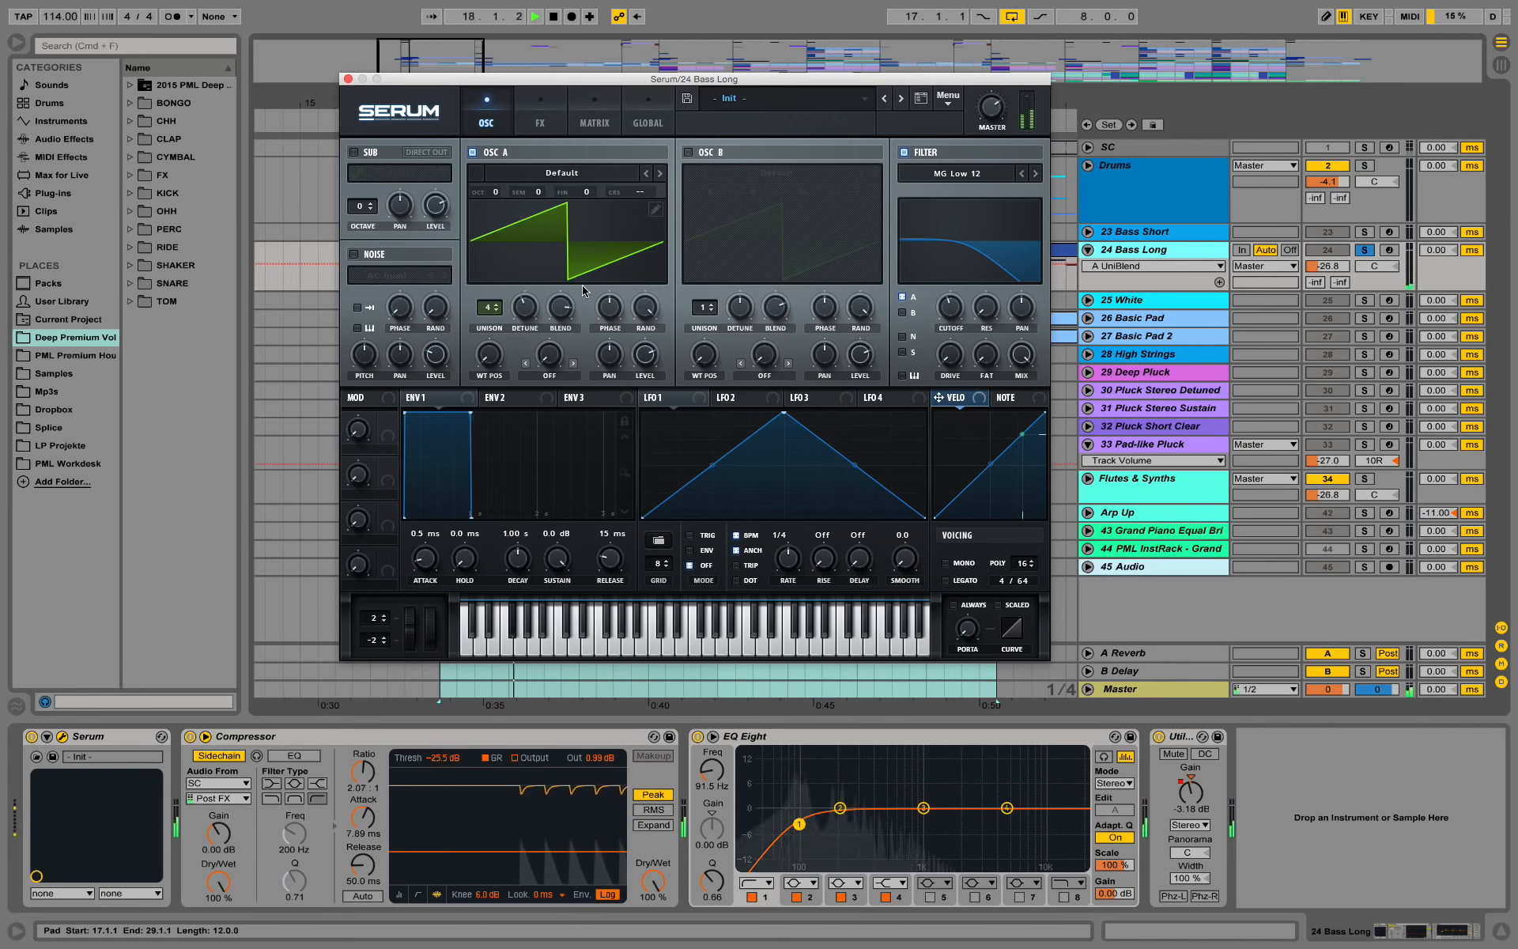
pyautogui.press('space')
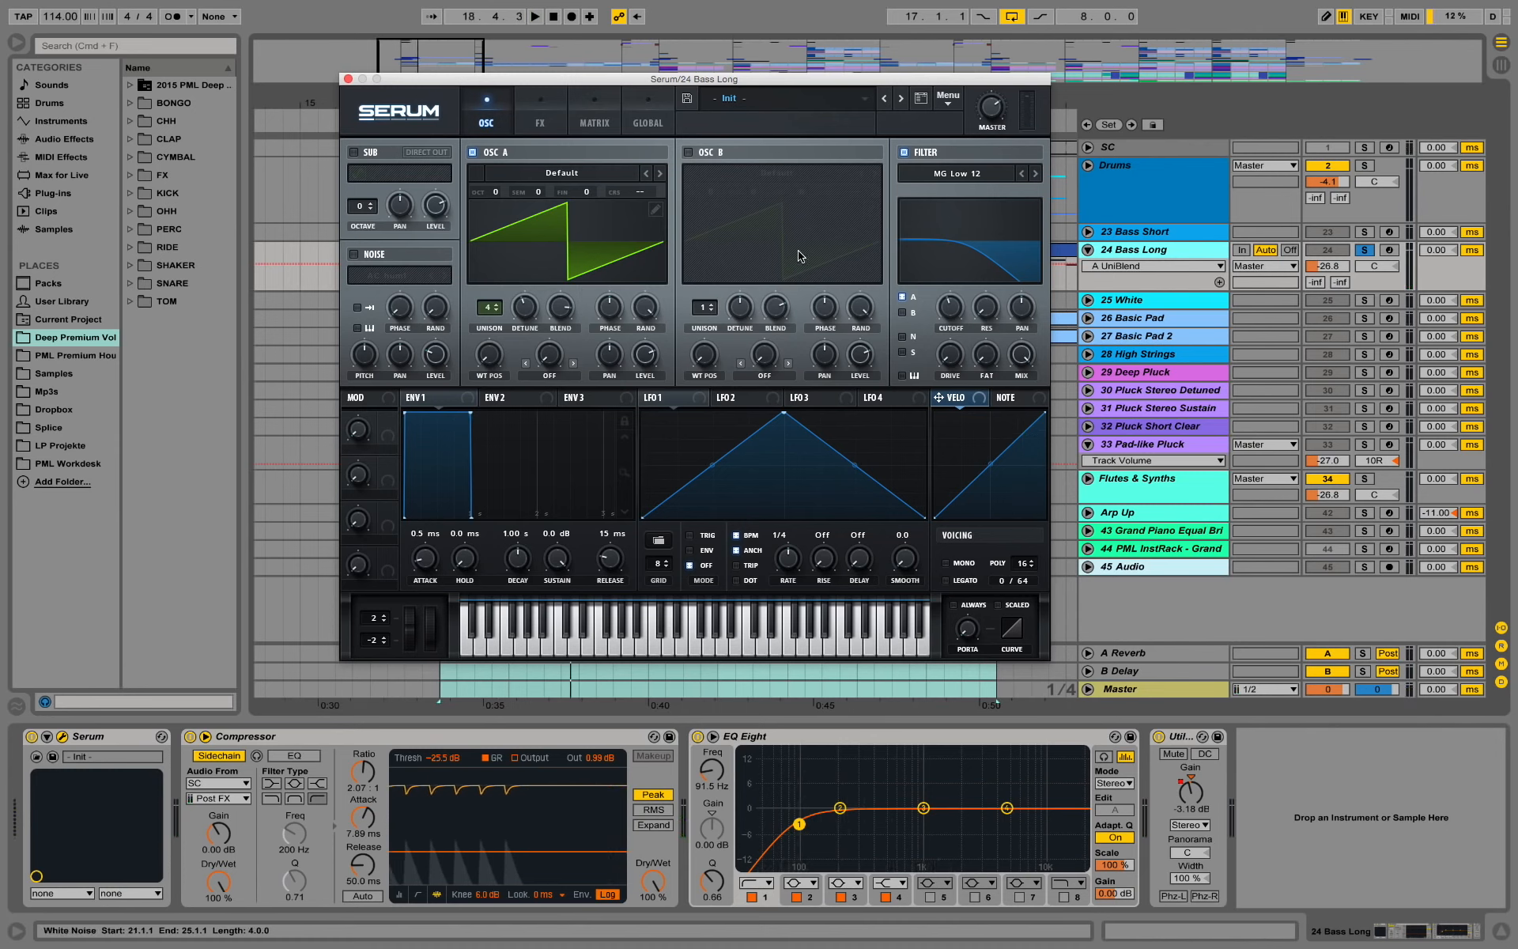
# Step: Raise the filter's drive during playback to add some saturation to the bass
pyautogui.click(955, 365)
pyautogui.press('space')
pyautogui.moveTo(955, 365); pyautogui.dragTo(953, 334)
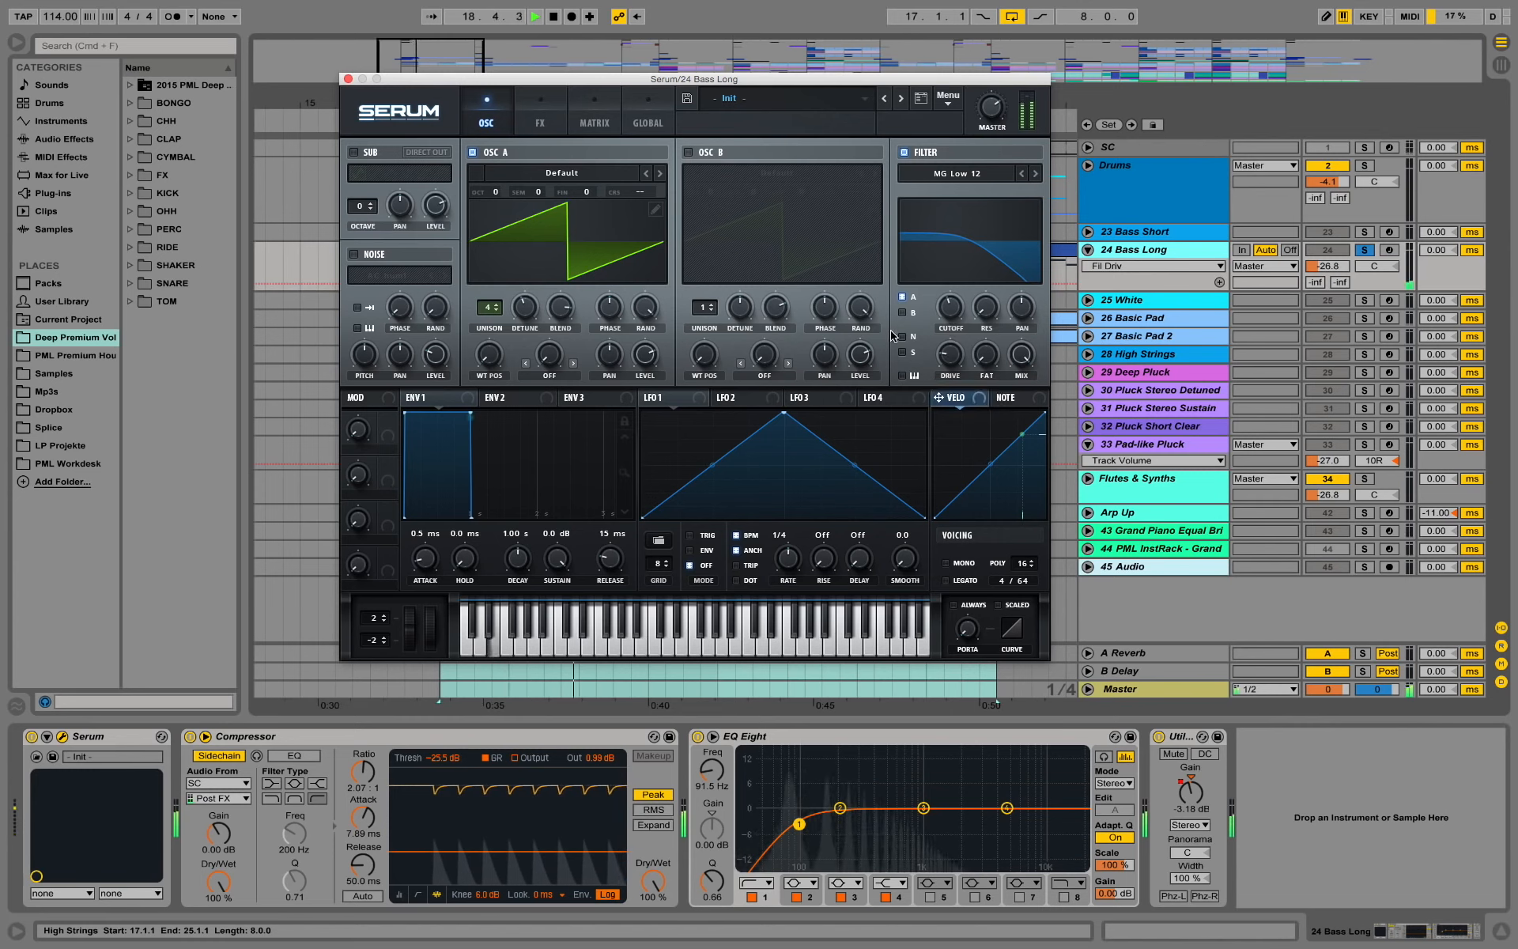
pyautogui.press('space')
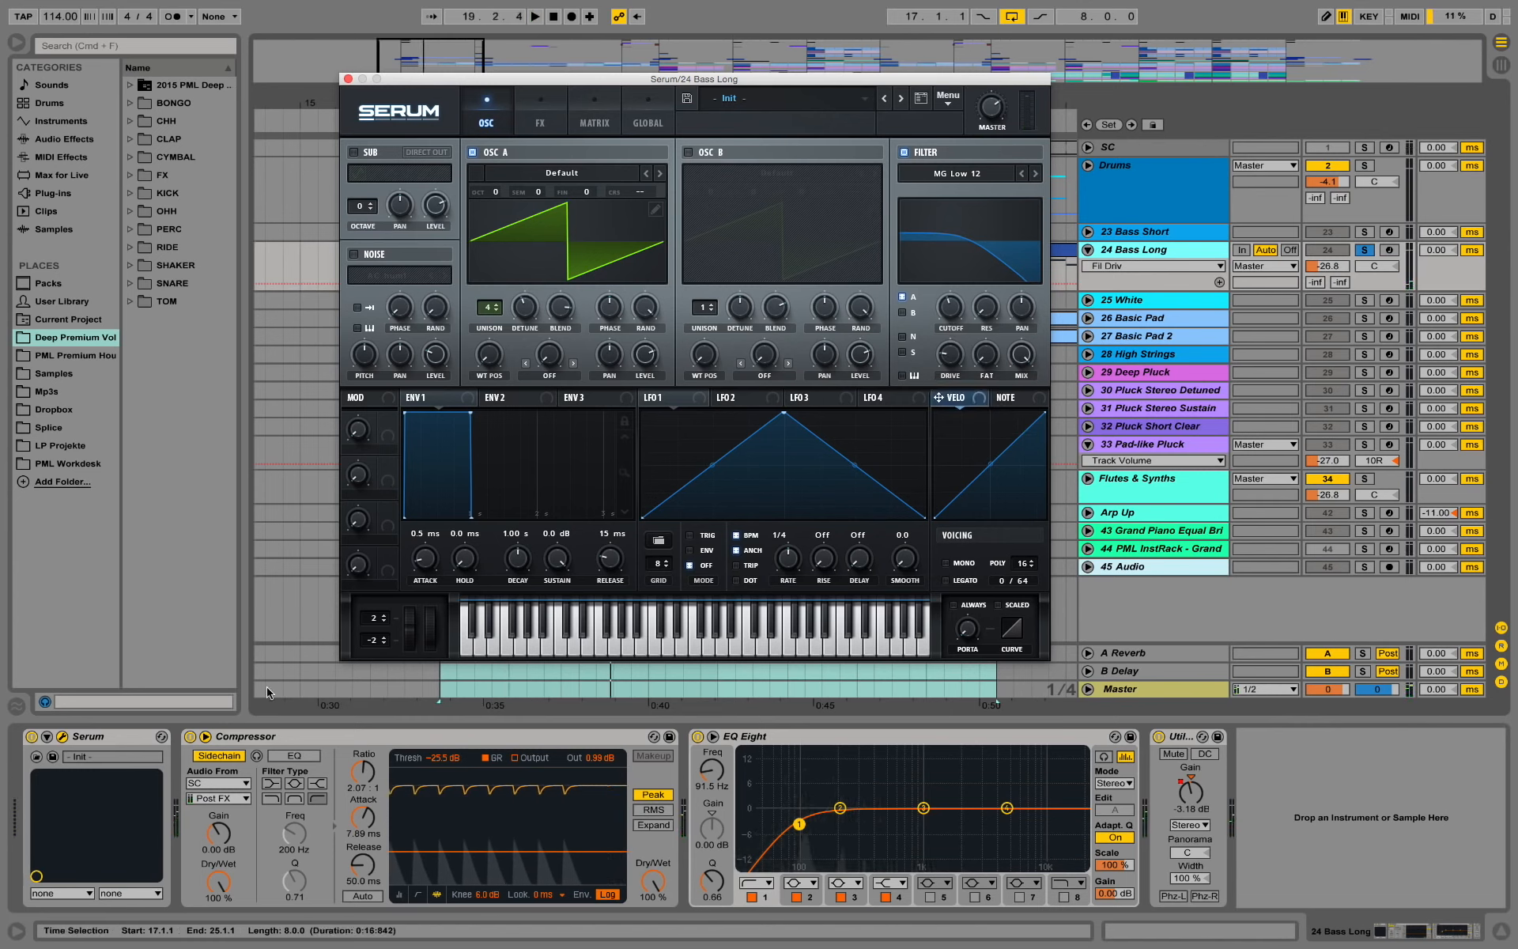
# Step: Bypass the Compressor and EQ Eight on the bass track and audition the unprocessed sound
pyautogui.click(189, 736)
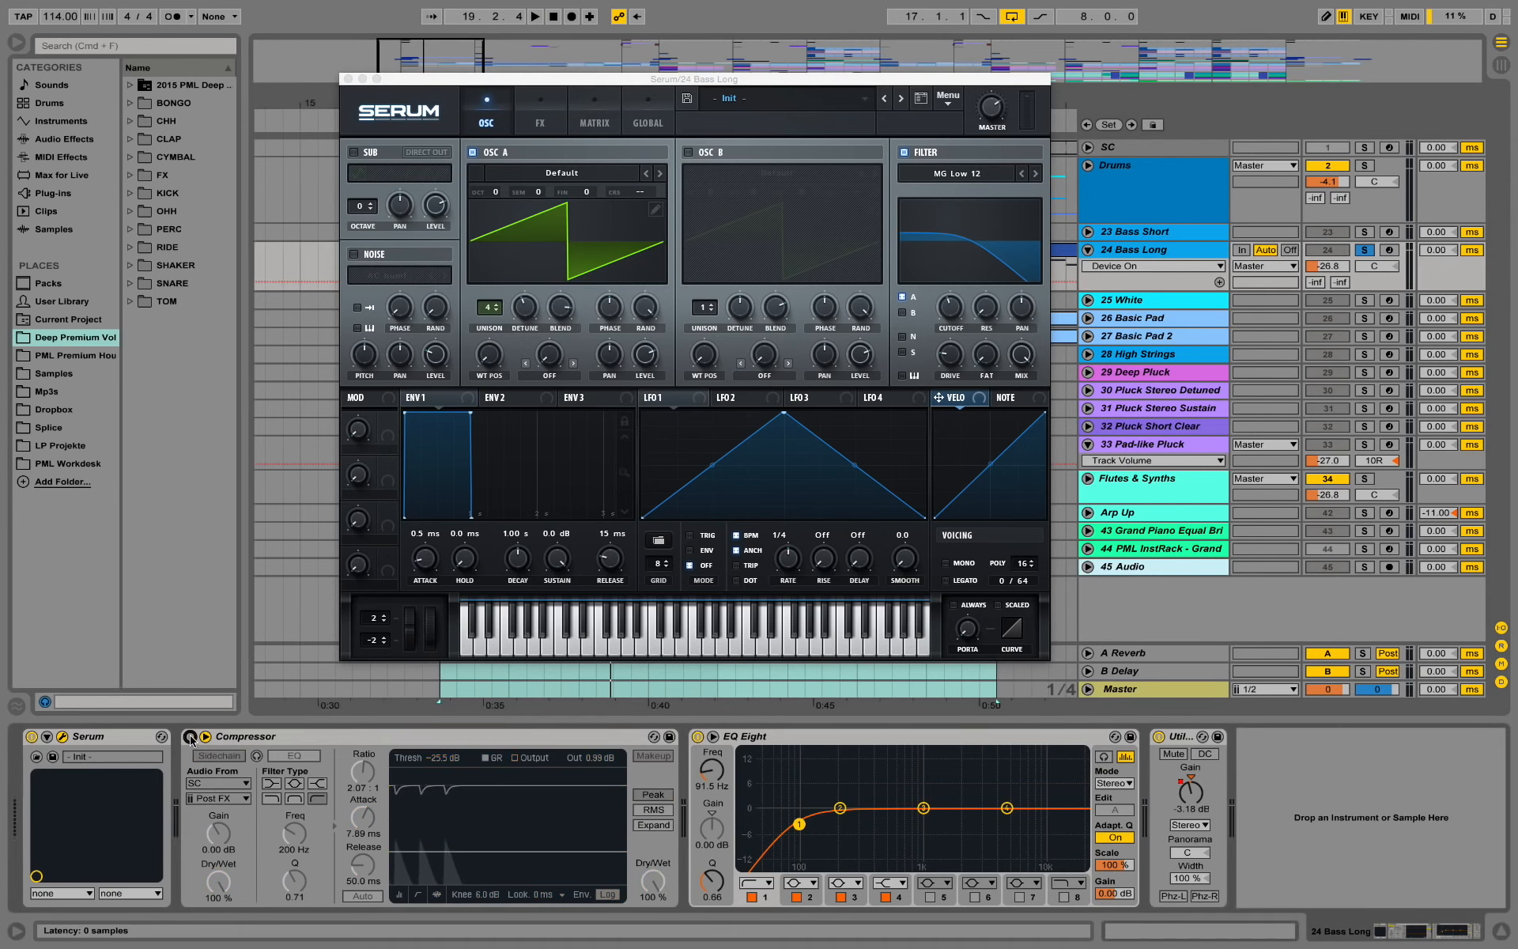
pyautogui.click(698, 739)
pyautogui.press('space')
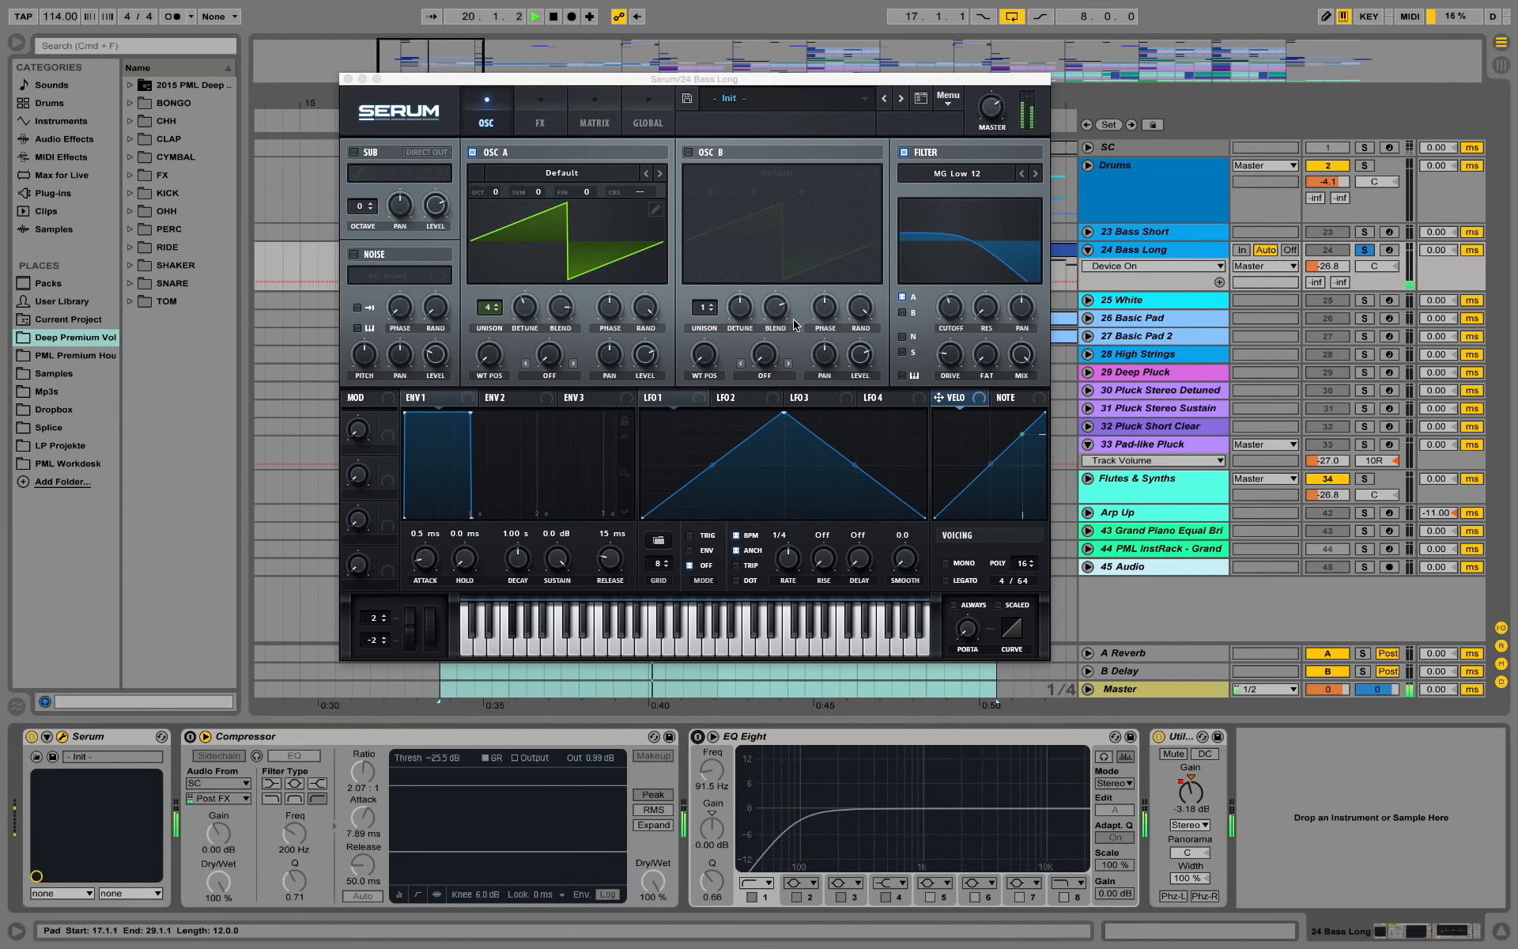
pyautogui.press('space')
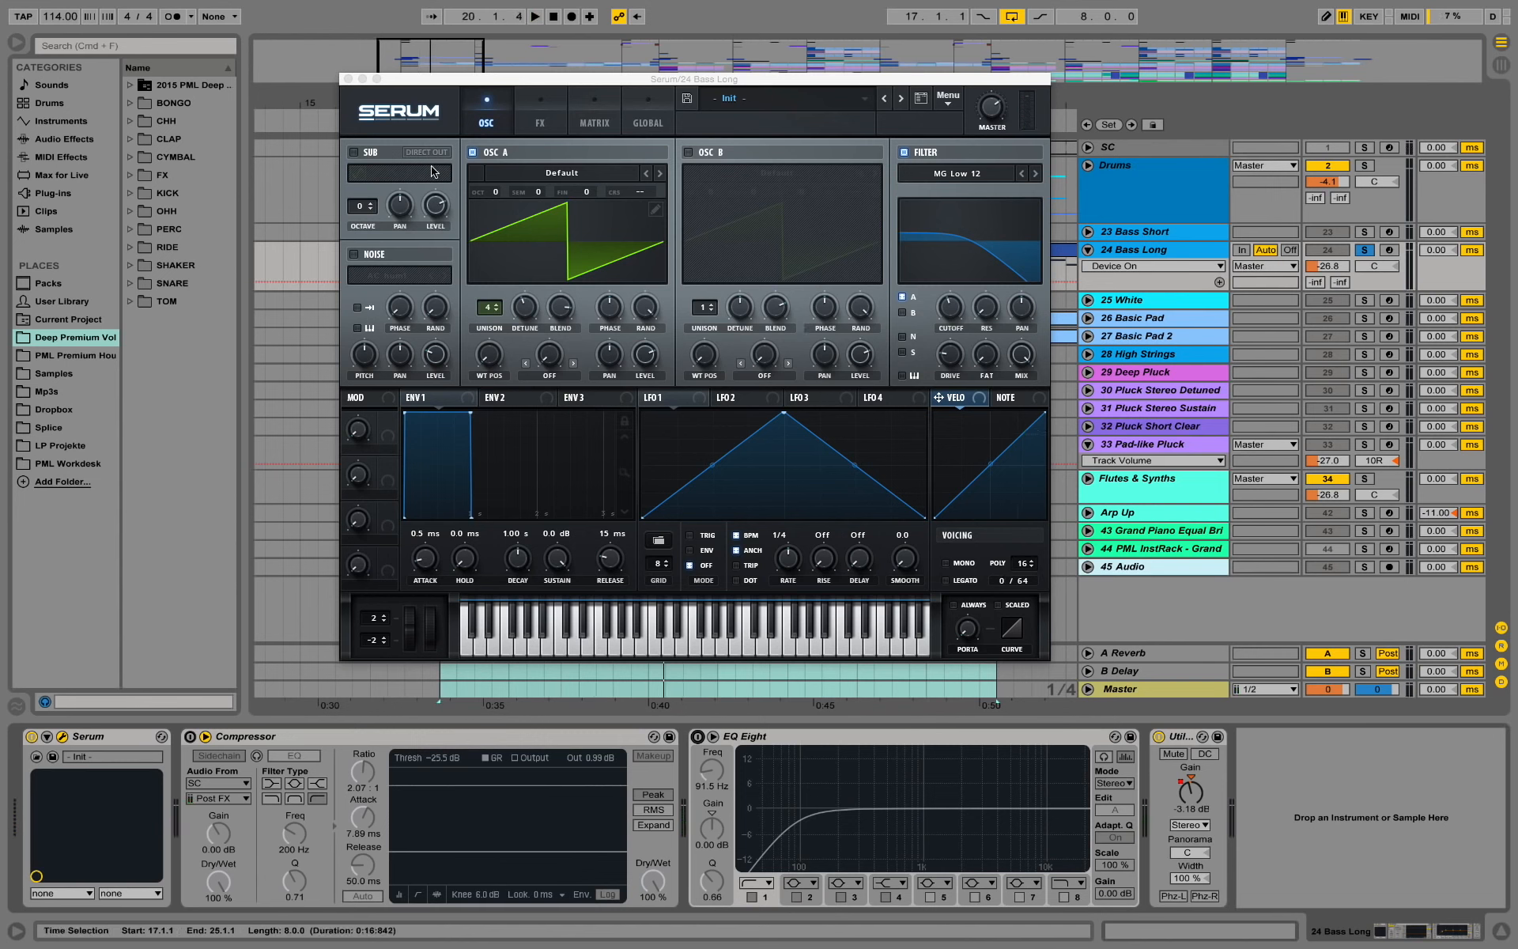
# Step: Enable the Sub oscillator at -1 octave and compare it with OSC A switched off and on
pyautogui.click(353, 157)
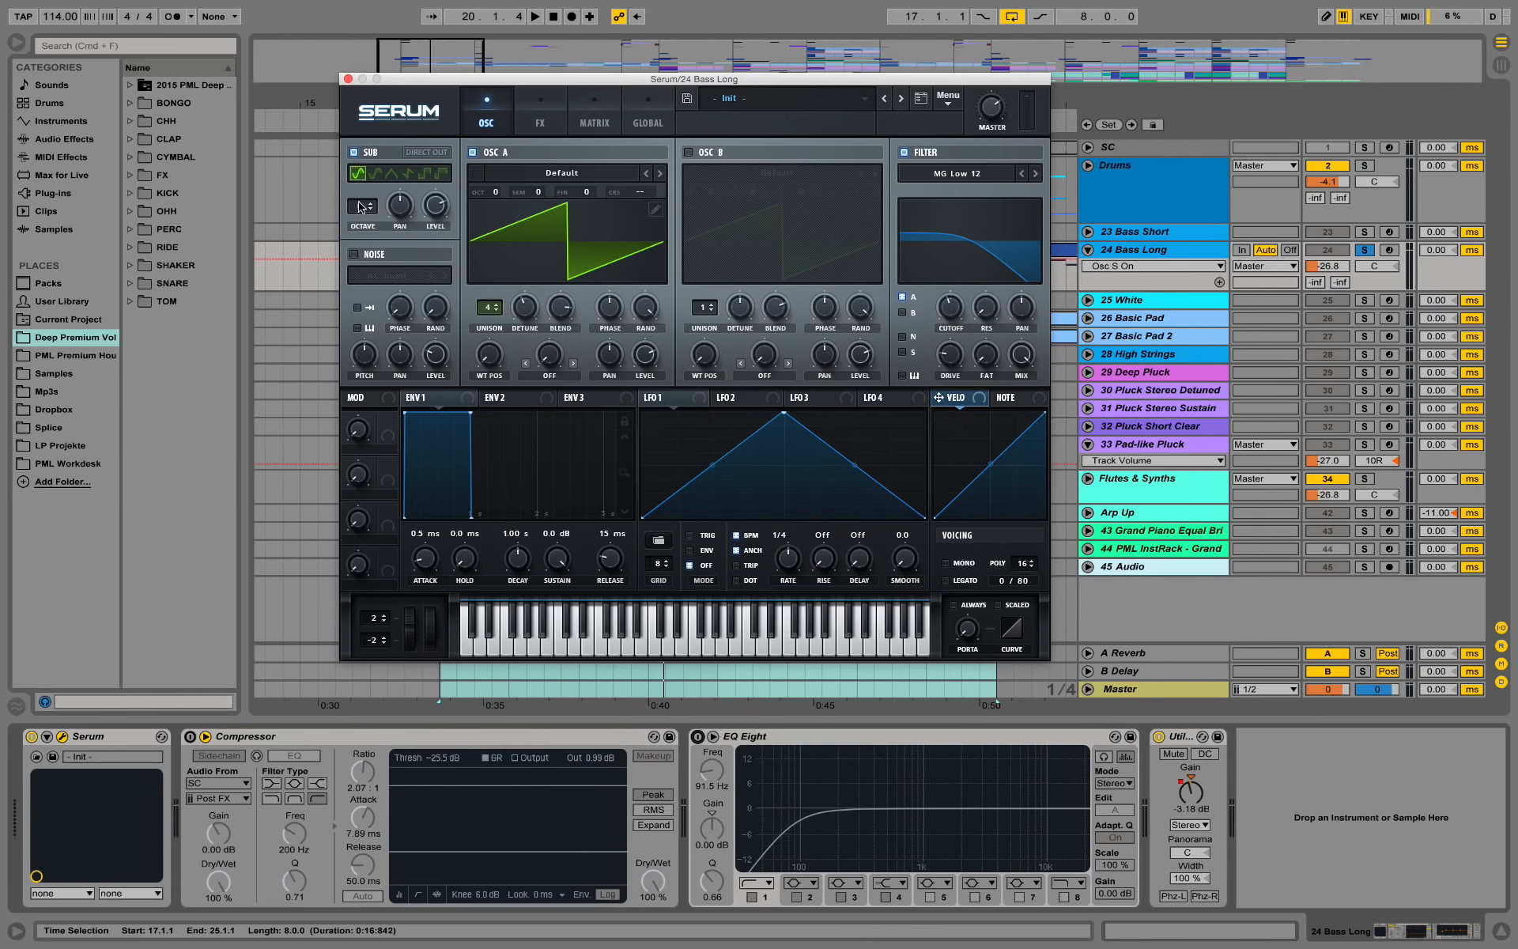
pyautogui.moveTo(361, 216); pyautogui.dragTo(365, 219)
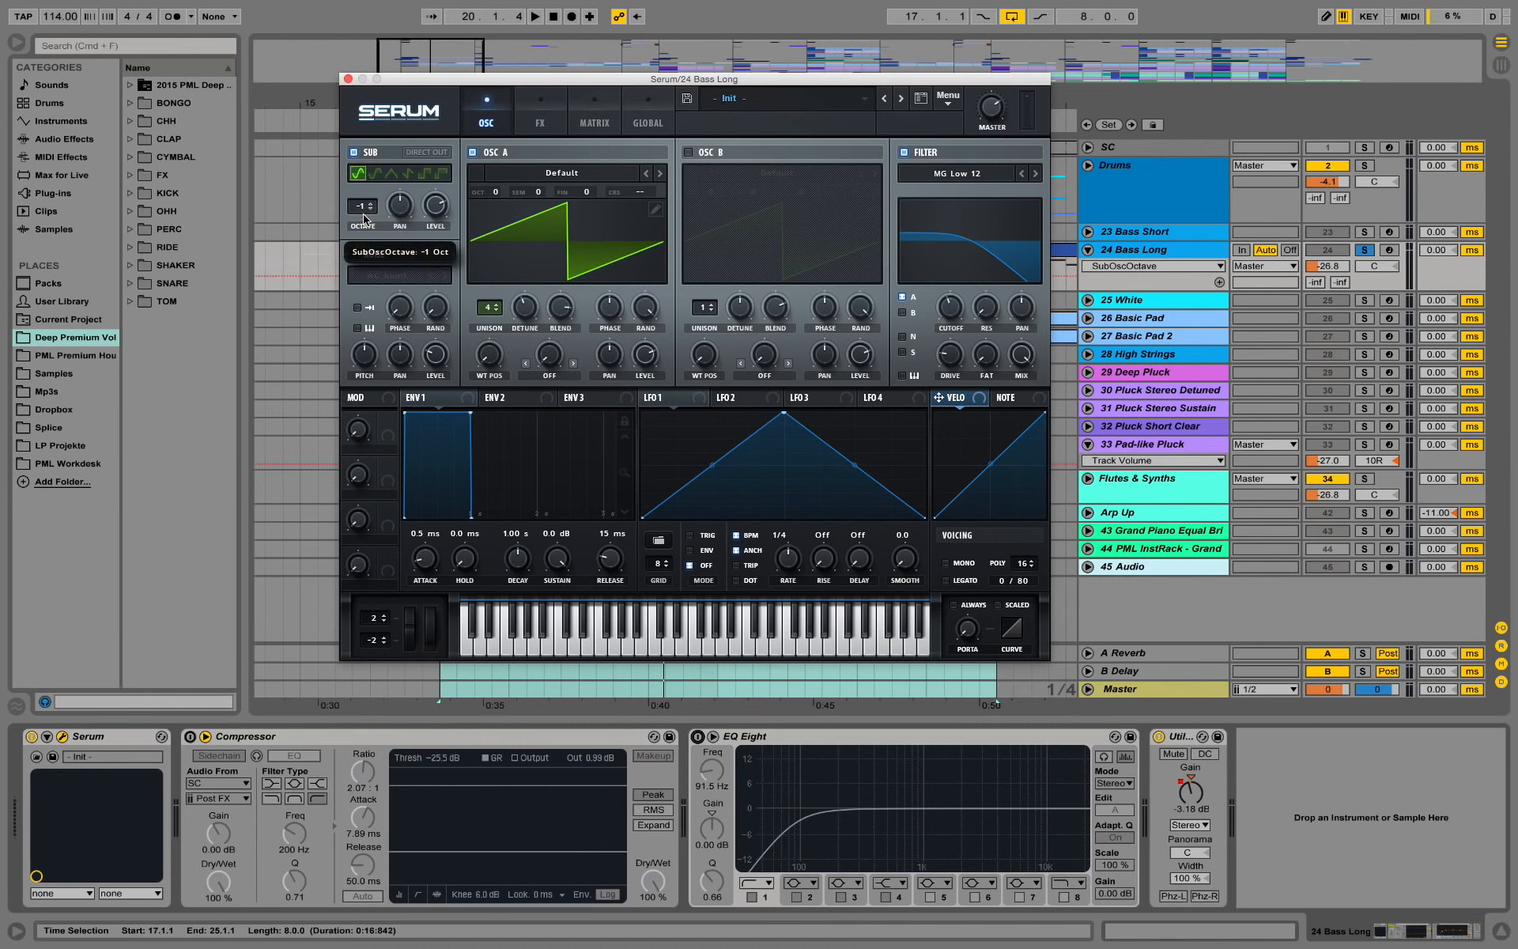
pyautogui.click(472, 153)
pyautogui.press('space')
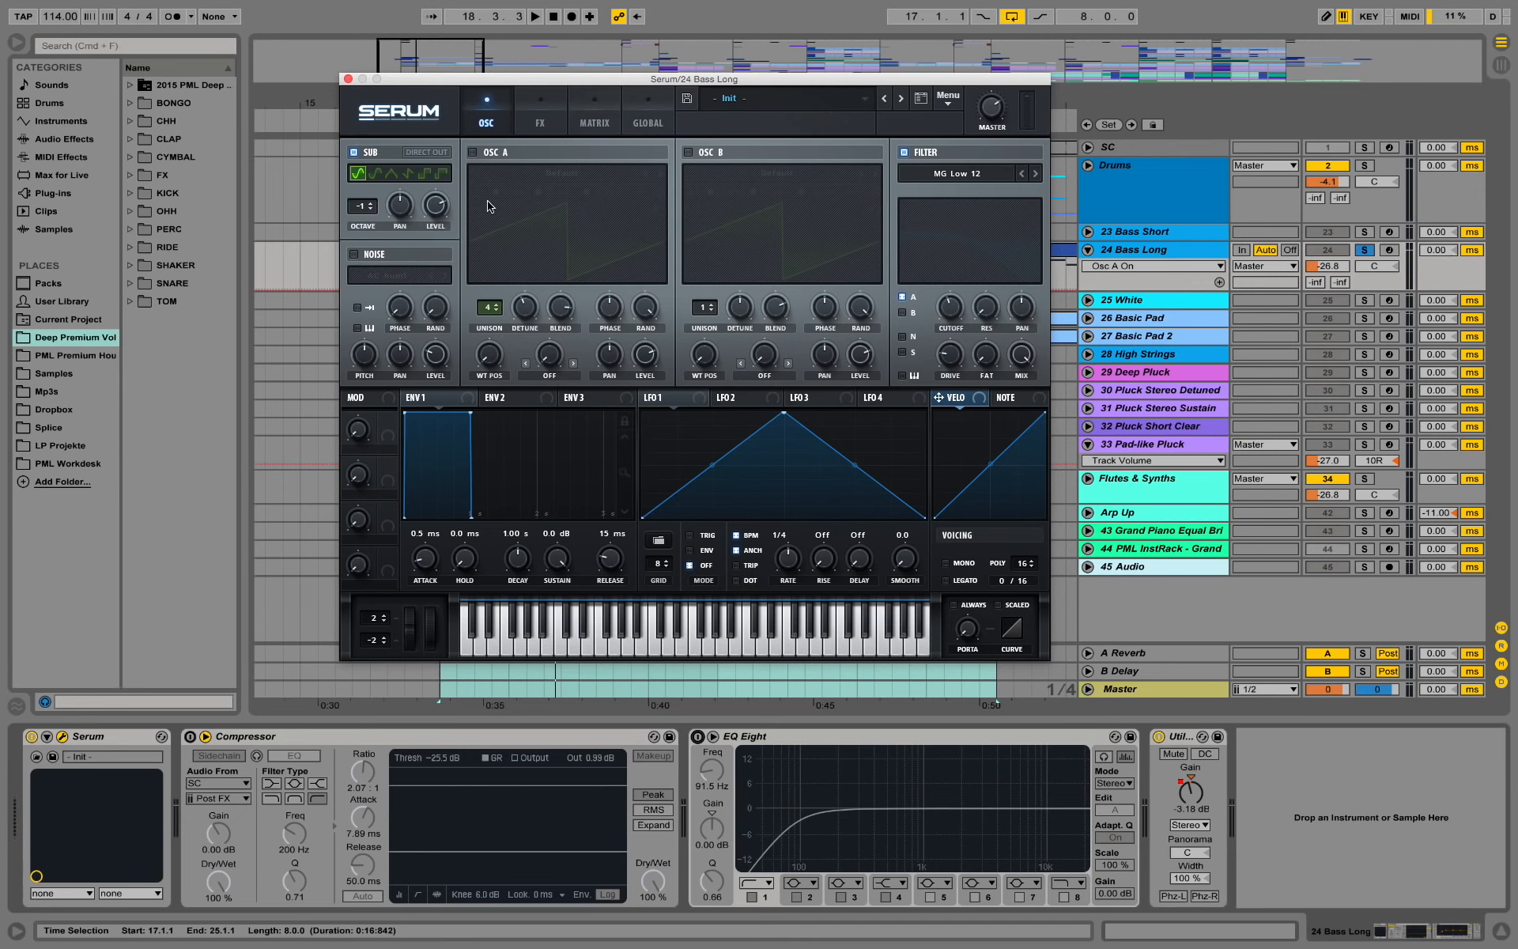
pyautogui.press('space')
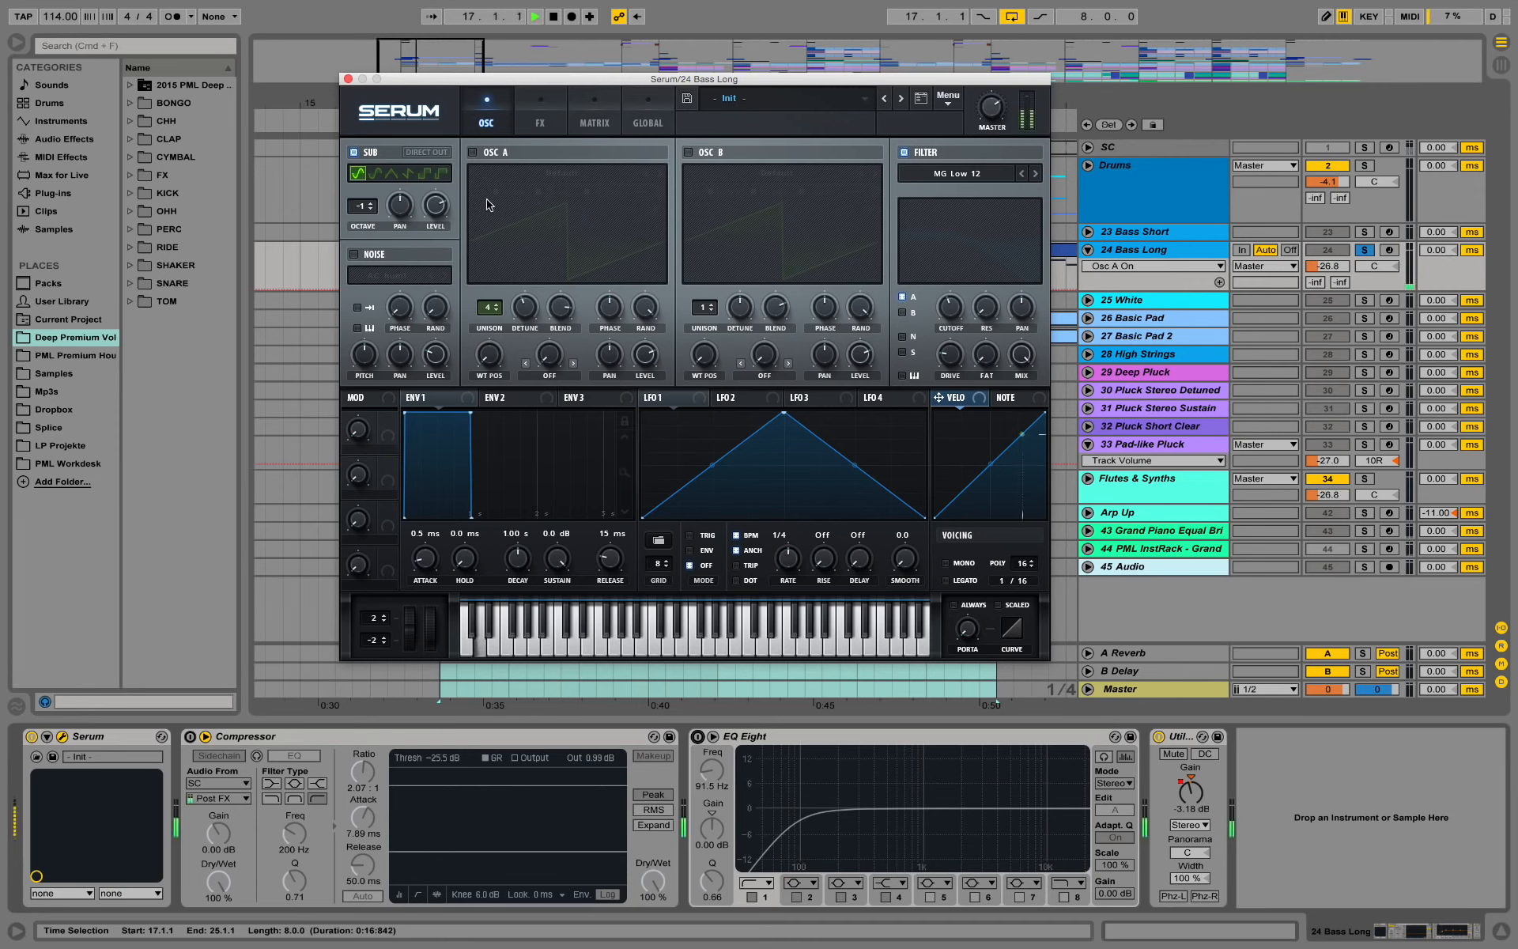
pyautogui.click(473, 152)
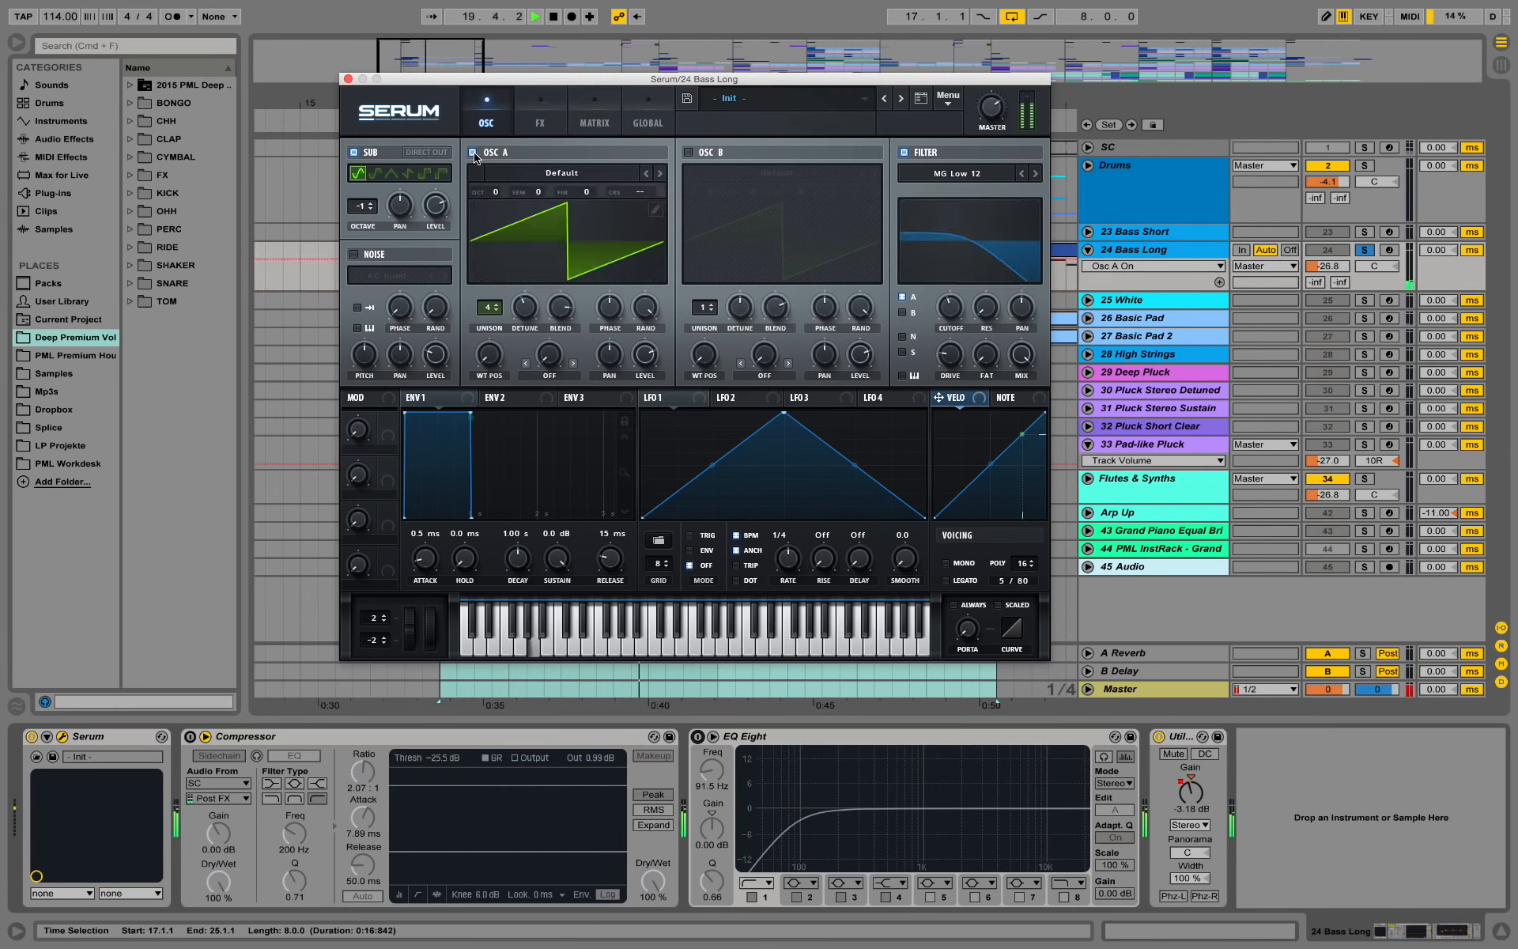
# Step: Set the 24 Bass Long track's volume to -31.0 dB and audition the new level
pyautogui.click(1001, 122)
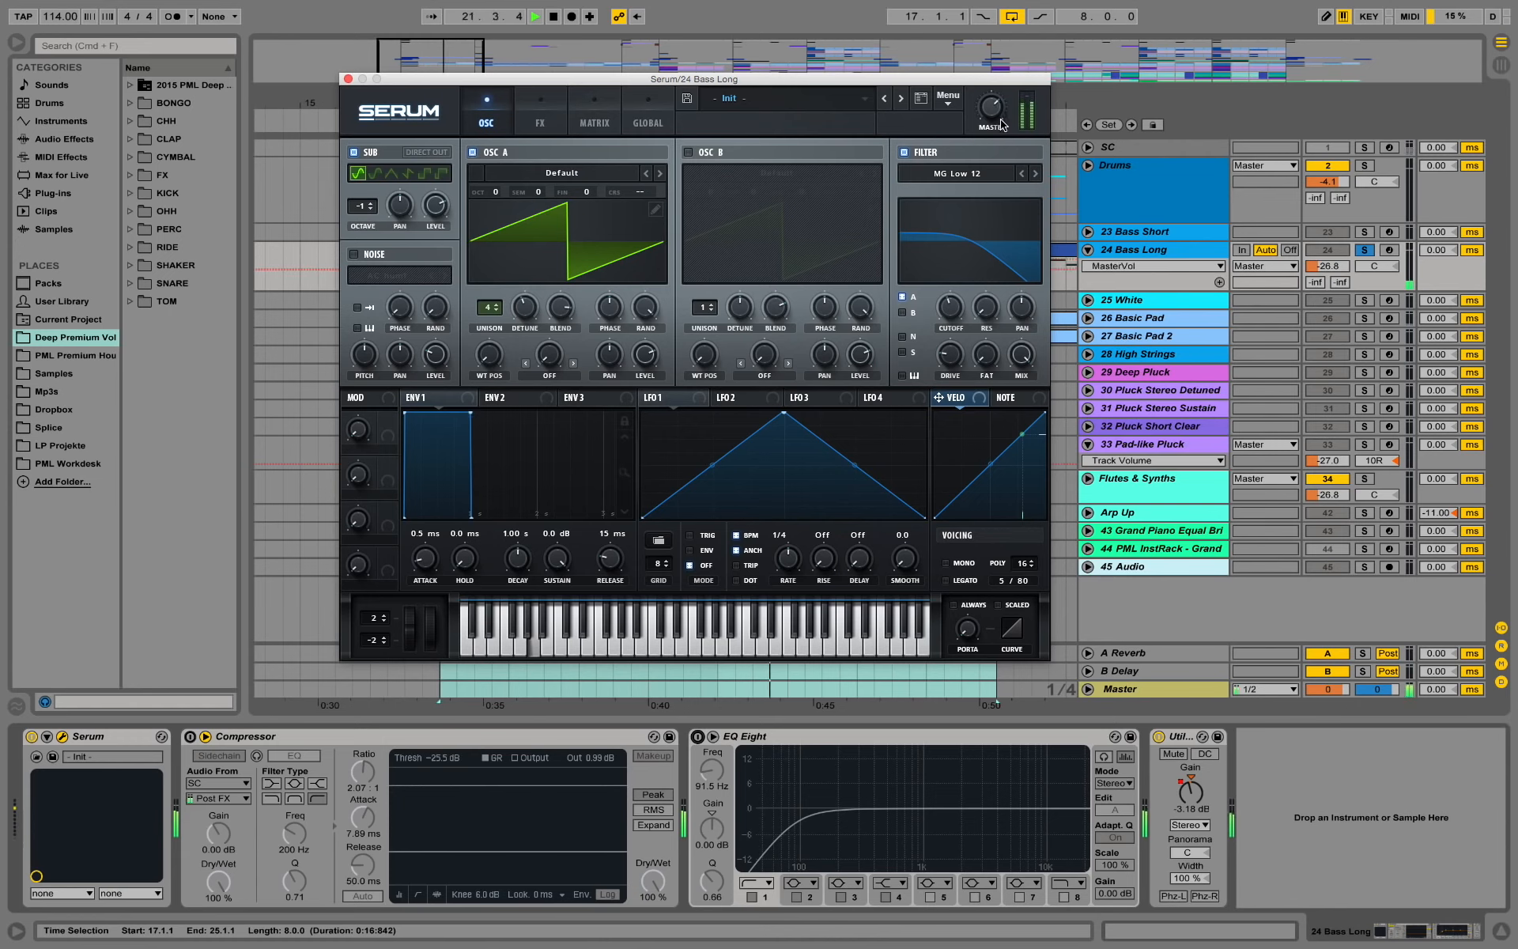
pyautogui.press('space')
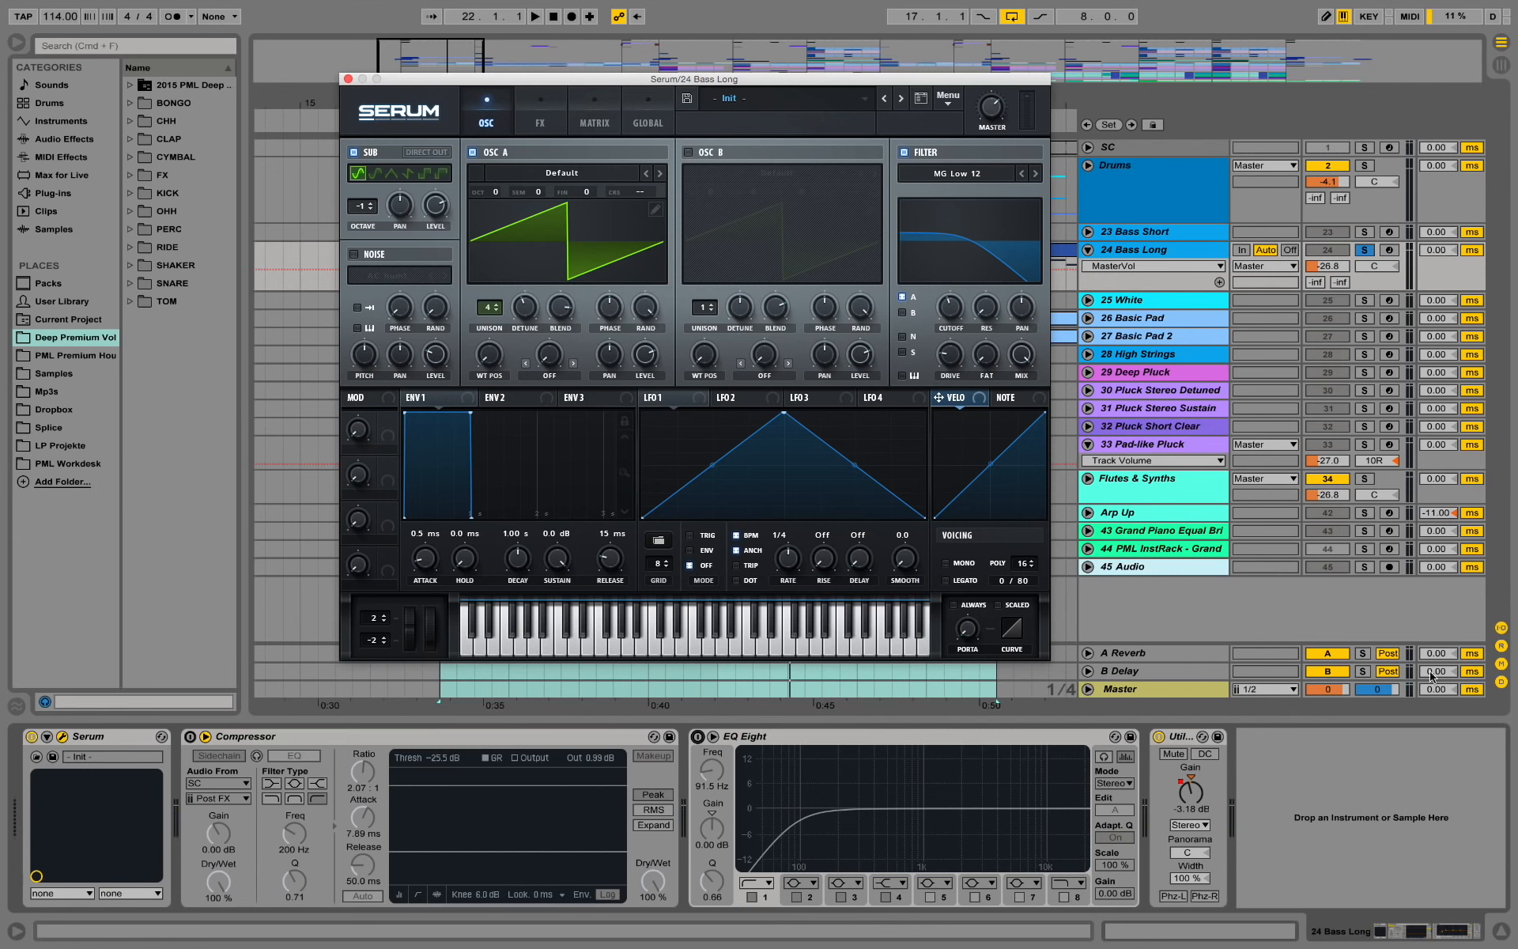
pyautogui.click(1327, 266)
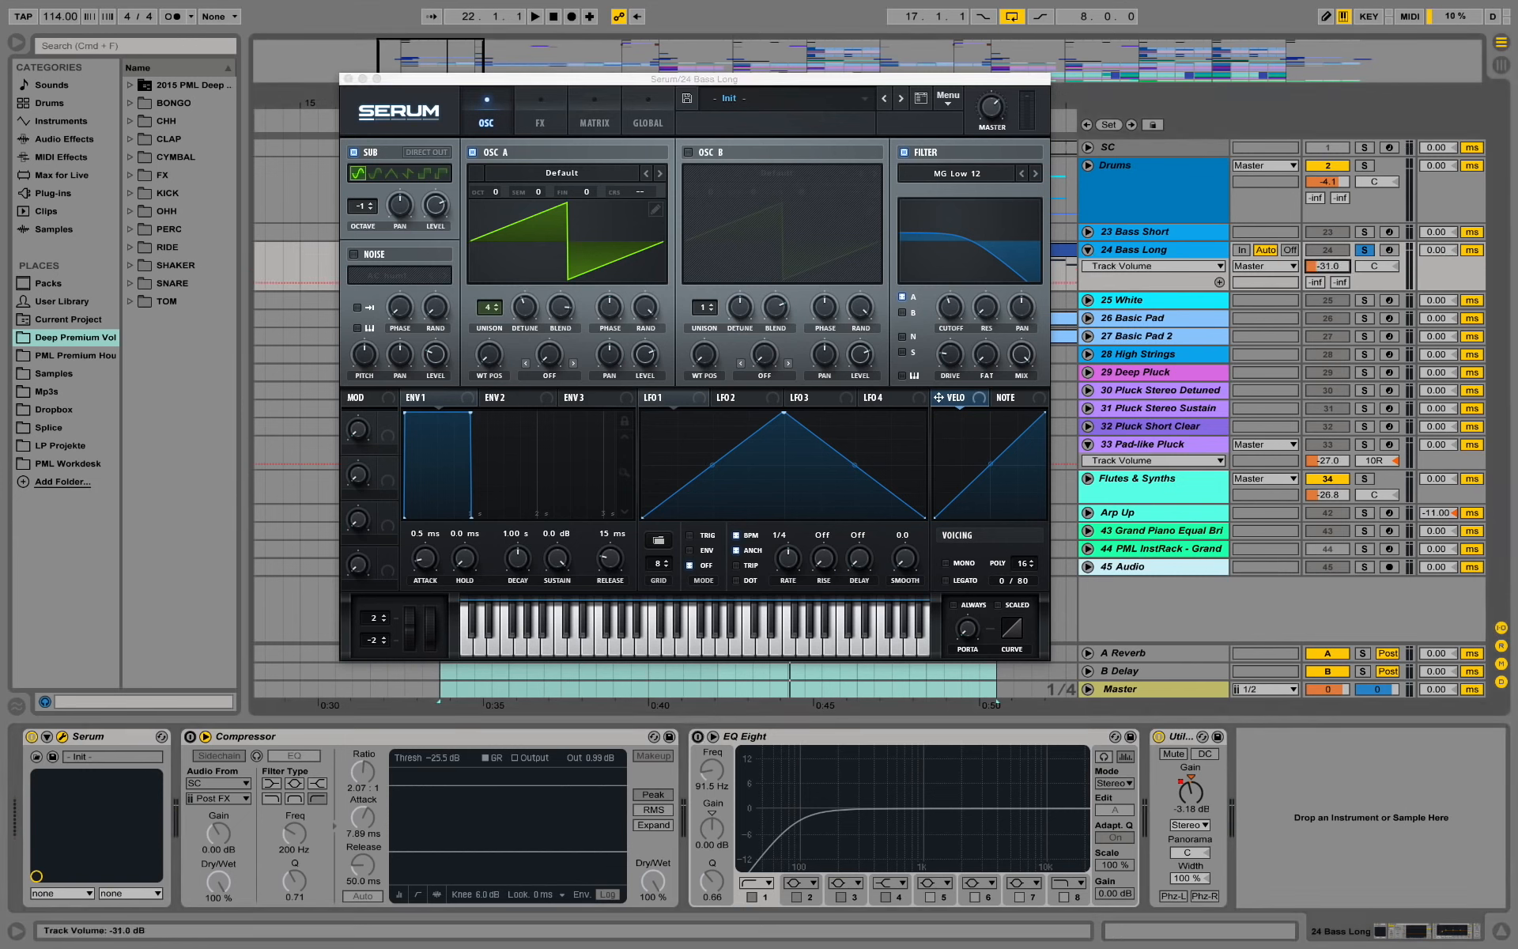
pyautogui.press('space')
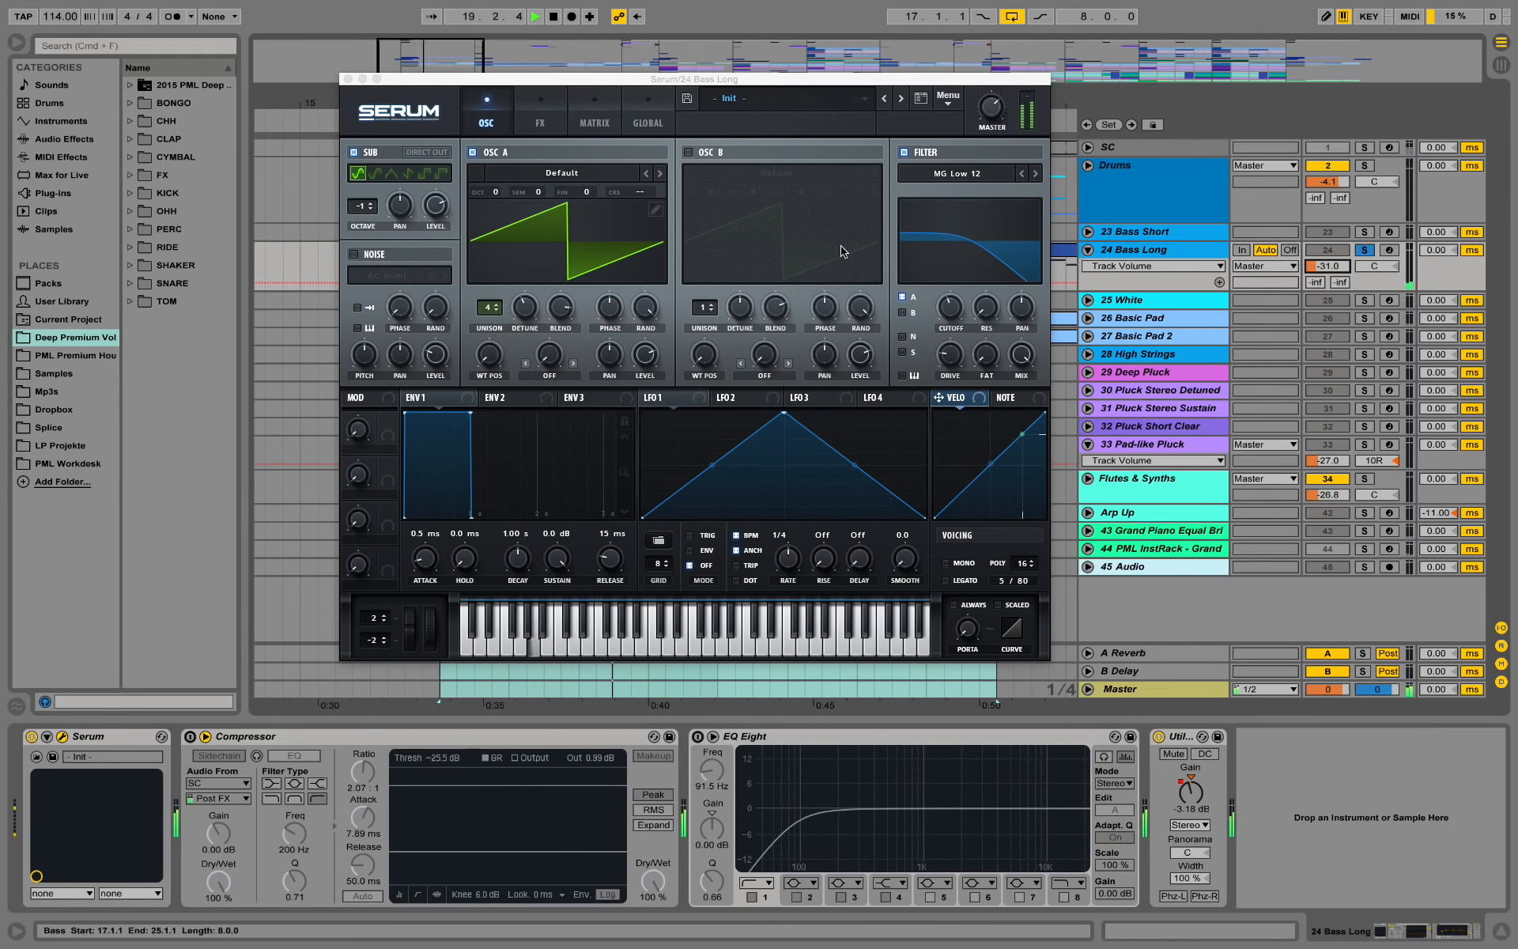
pyautogui.press('space')
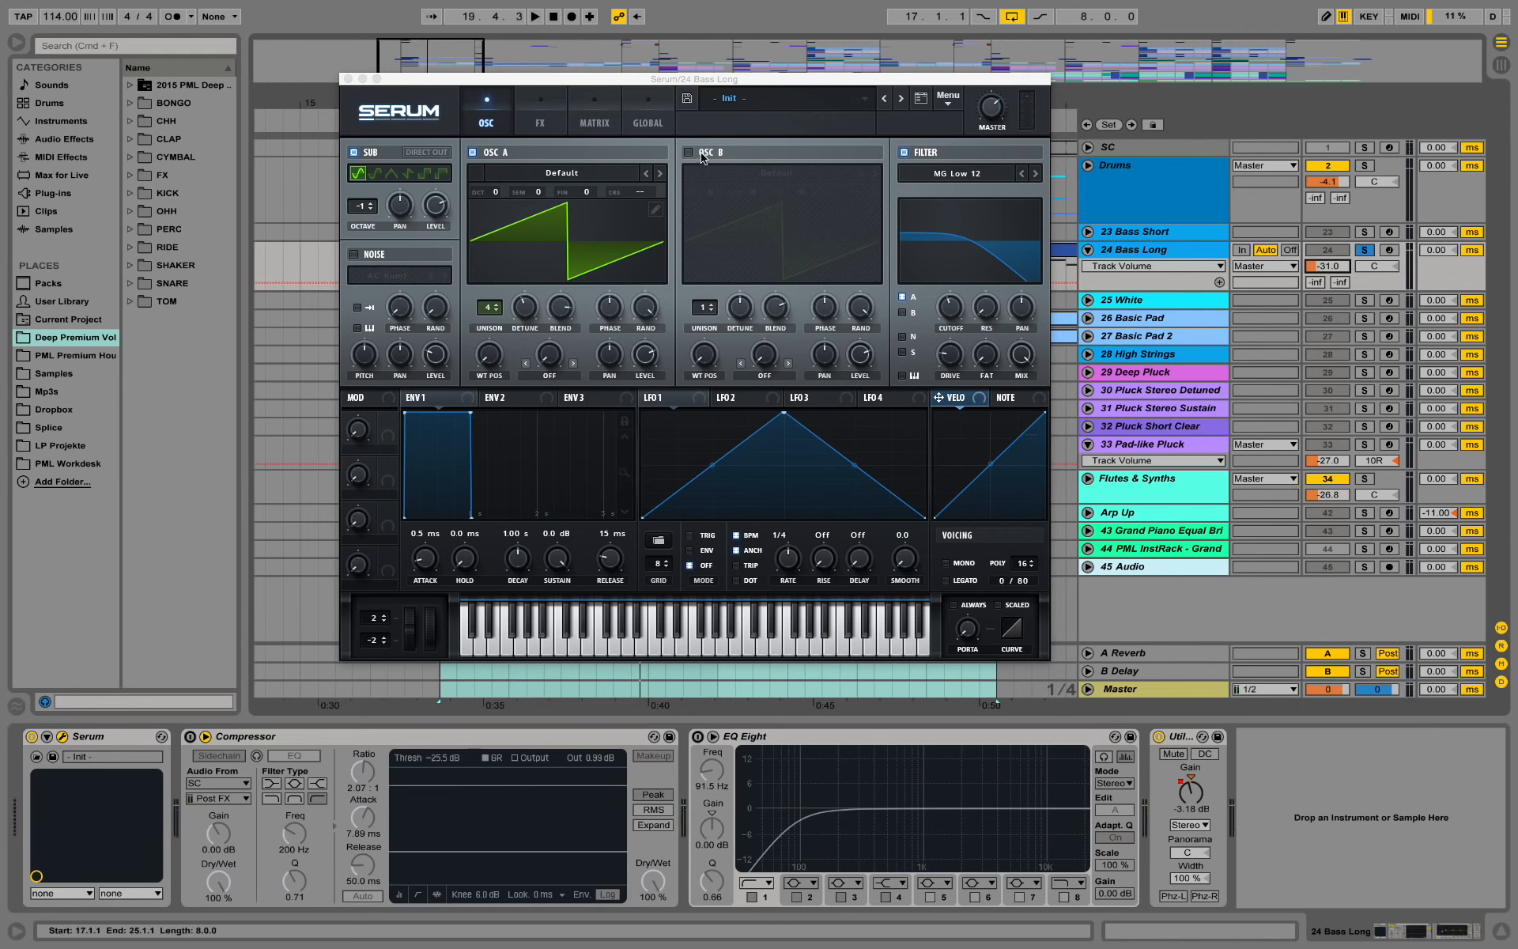
# Step: Enable OSC B and load the Analog_BD_Sin wavetable from the Analog category into it
pyautogui.click(688, 152)
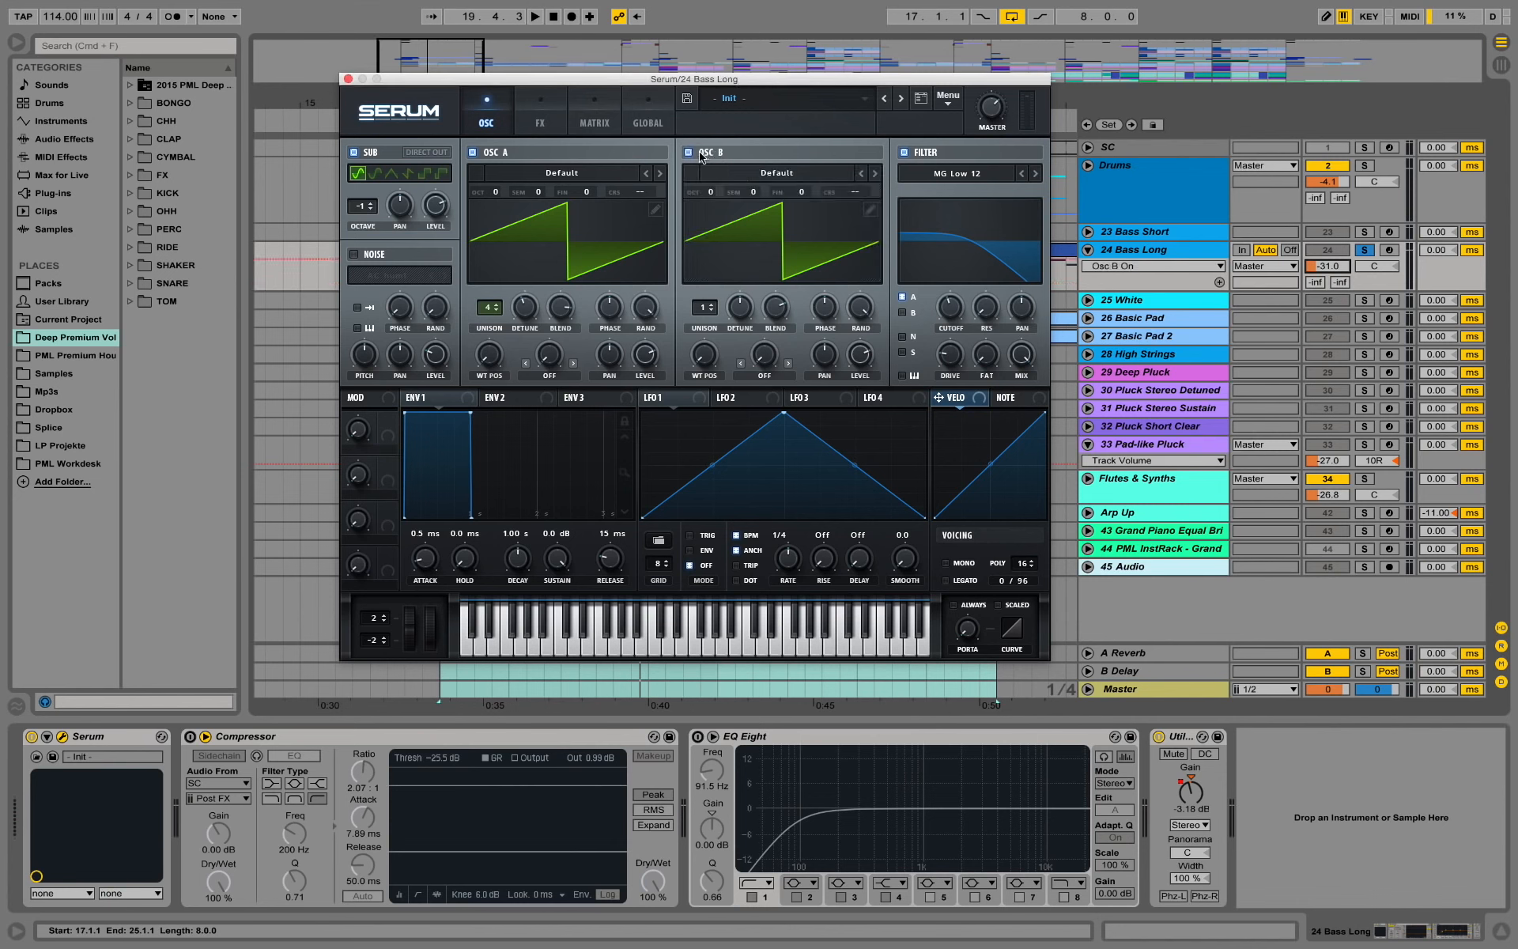
pyautogui.click(795, 181)
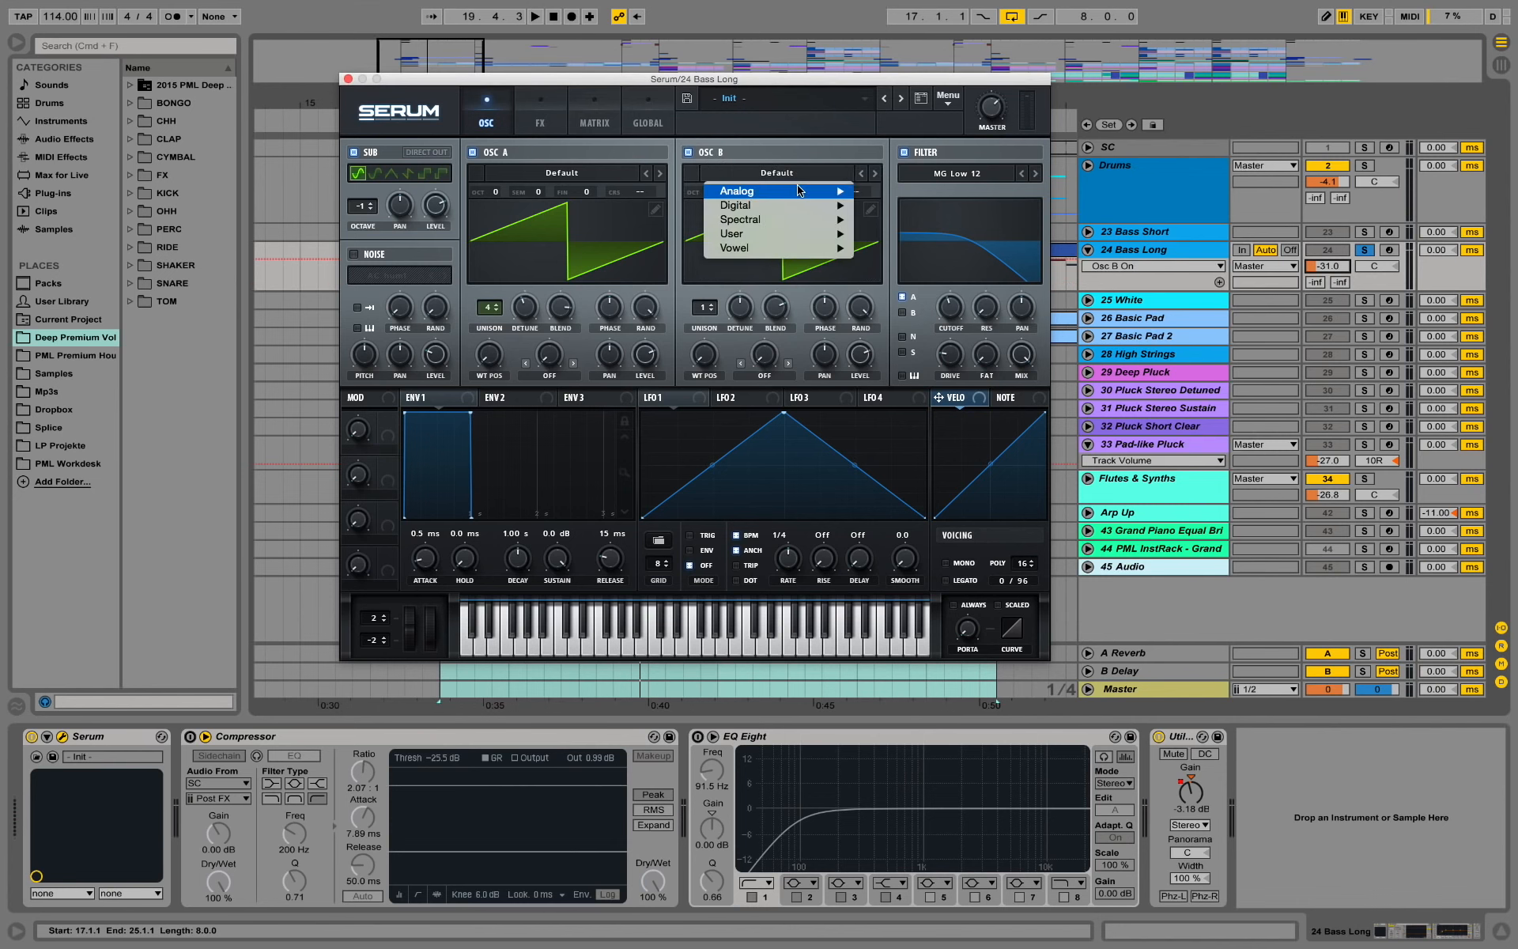
pyautogui.moveTo(799, 190)
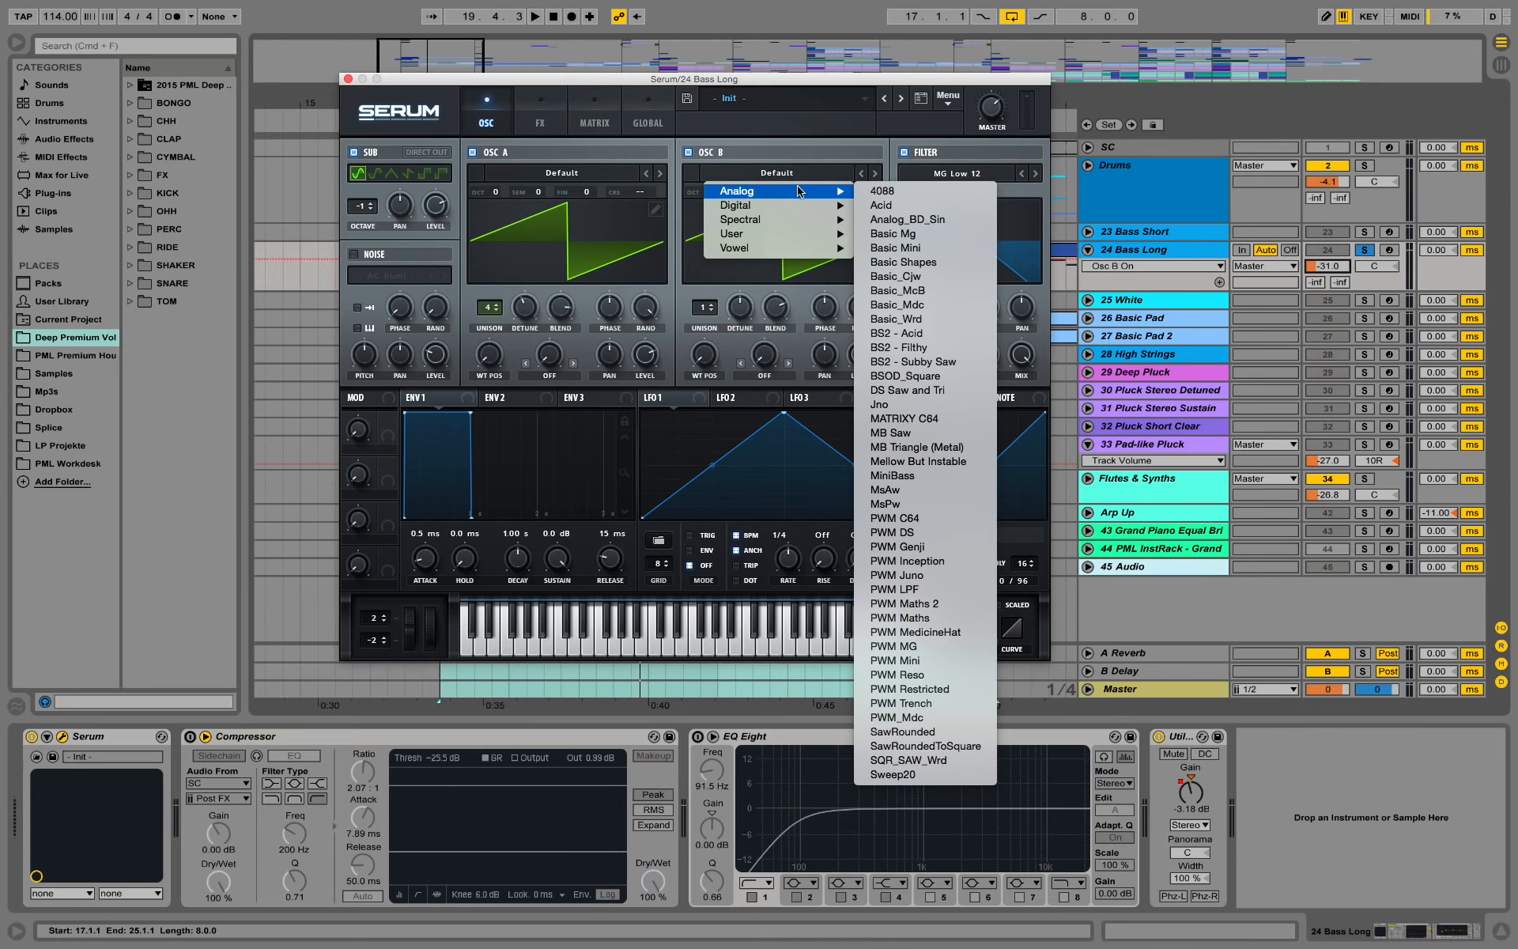
pyautogui.click(952, 220)
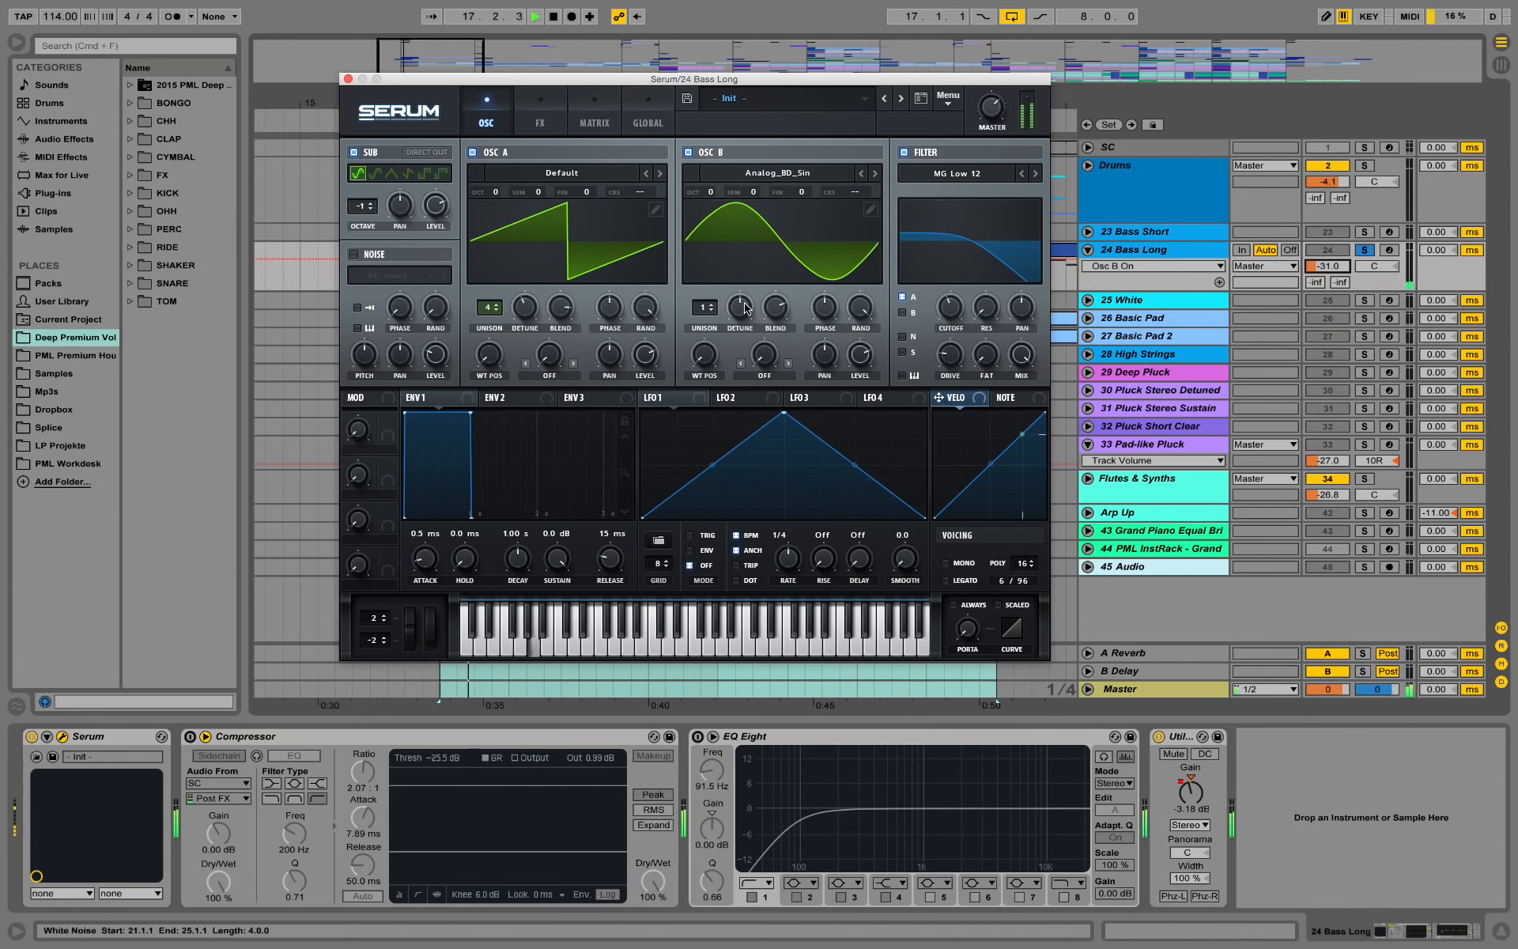
# Step: Switch off OSC A and the Sub oscillator to hear OSC B alone, and raise OSC B's level during playback
pyautogui.click(472, 152)
pyautogui.click(353, 151)
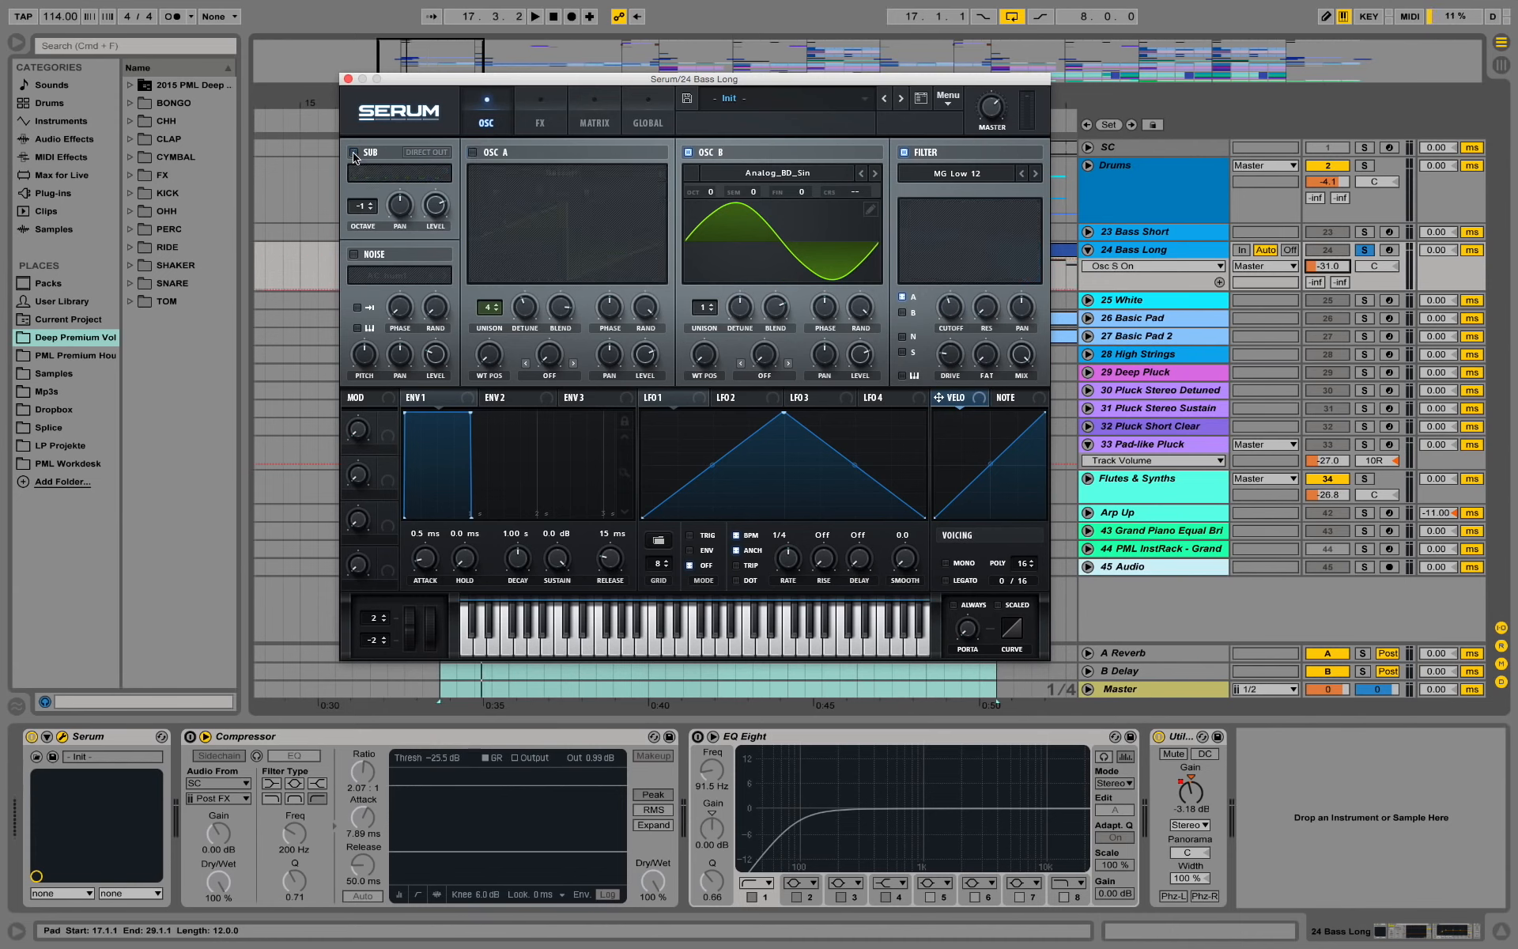
pyautogui.press('space')
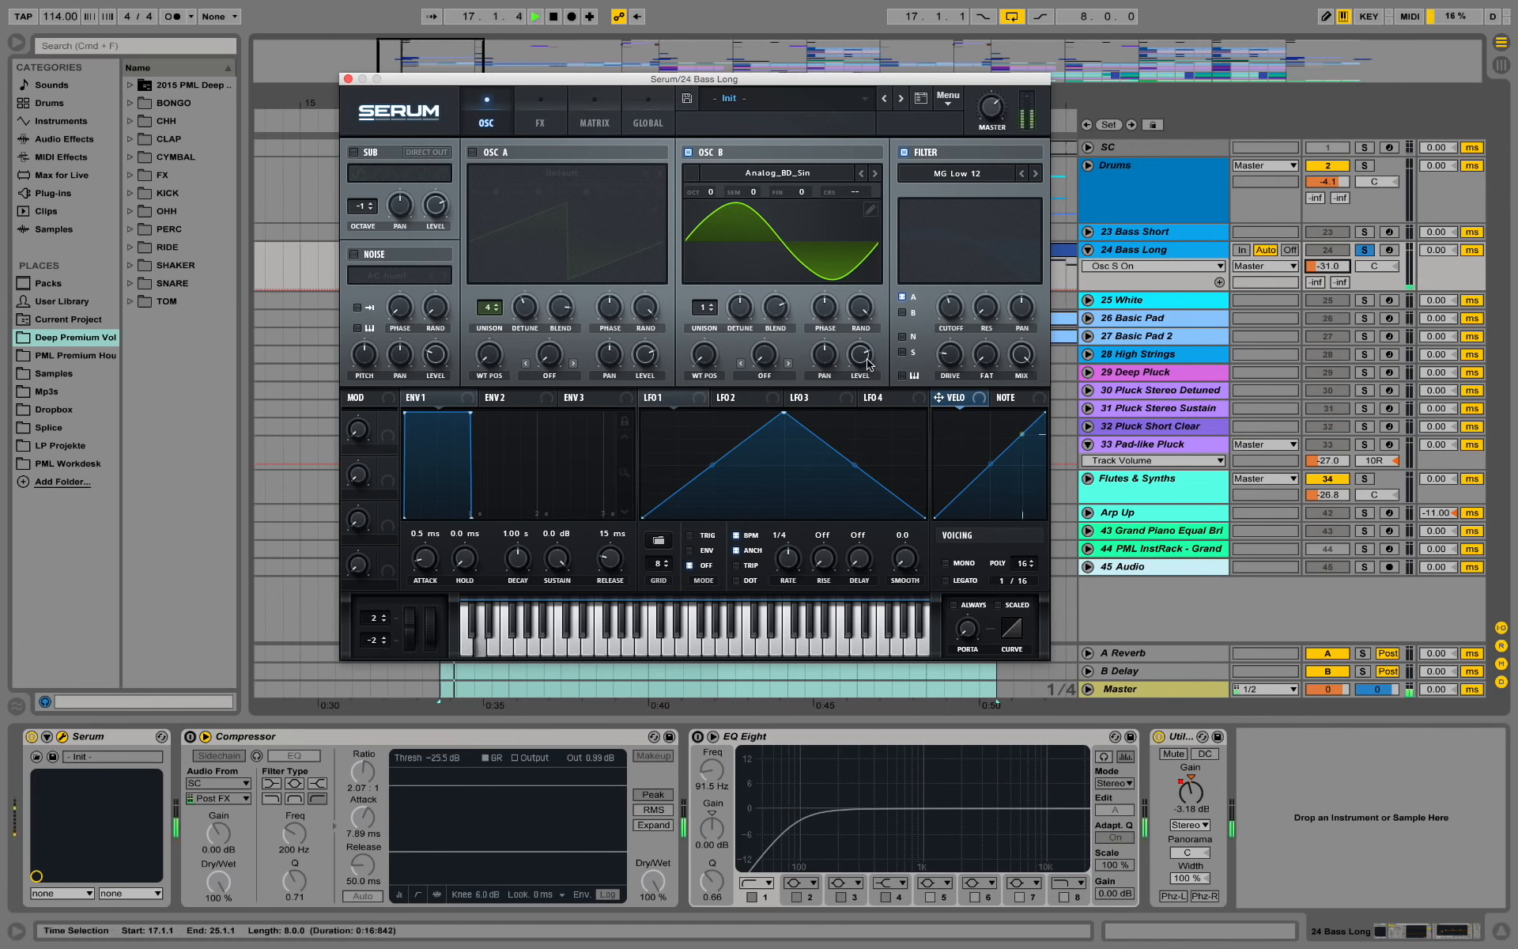
pyautogui.moveTo(866, 362); pyautogui.dragTo(877, 337)
pyautogui.press('space')
# Step: Set OSC B to 4 unison voices with a blend of 89 and a level of 96%, auditioning it alone
pyautogui.moveTo(706, 315); pyautogui.dragTo(788, 304)
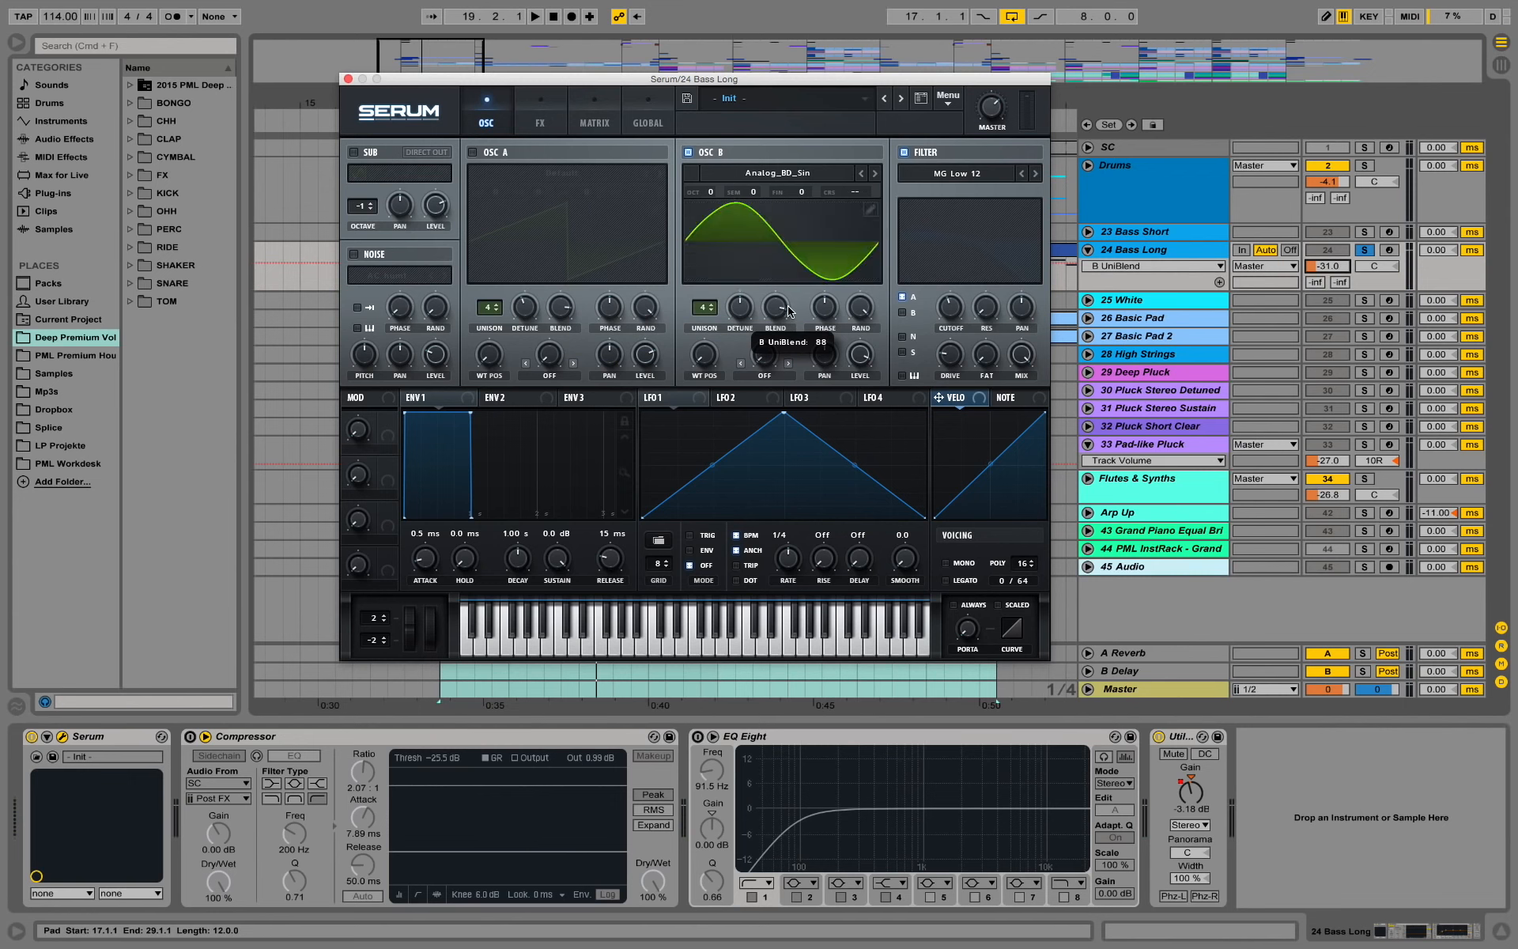
pyautogui.press('space')
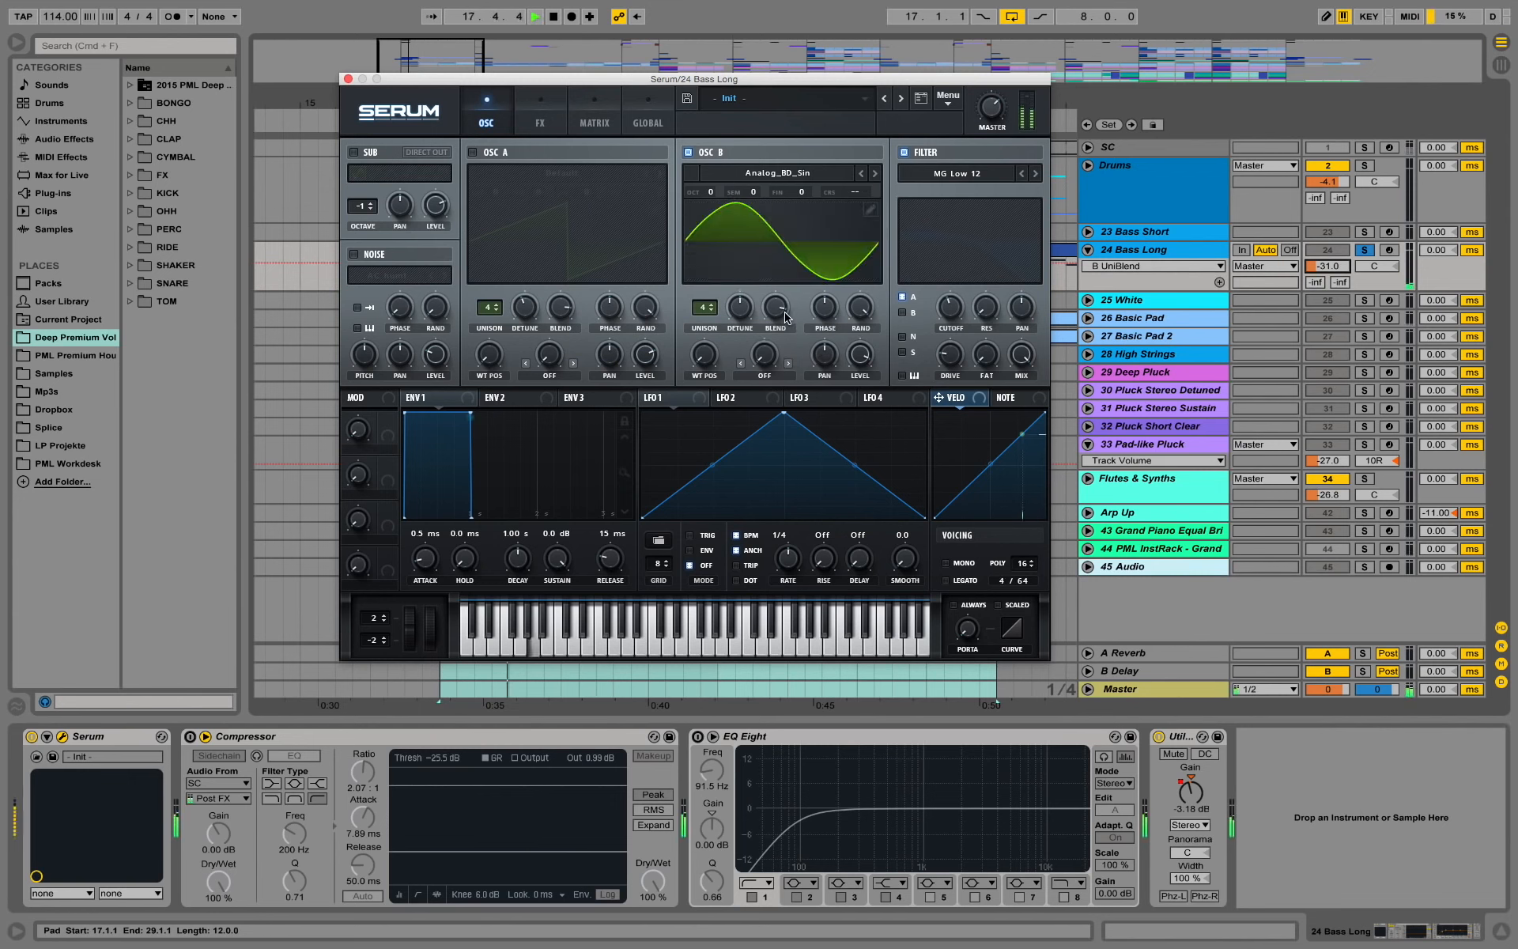
pyautogui.press('space')
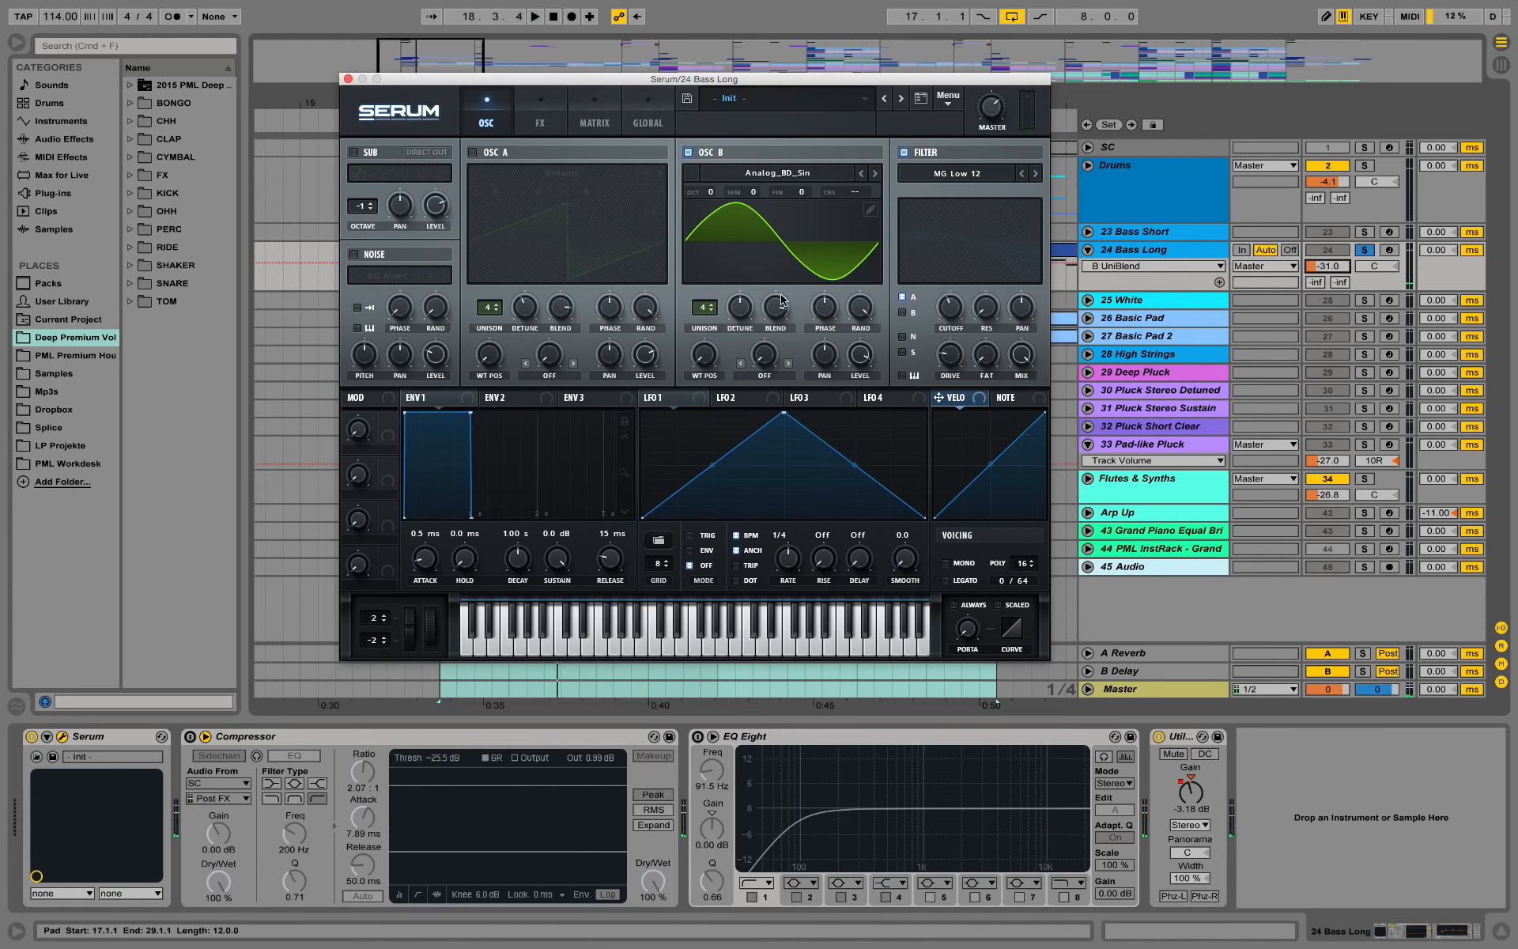
pyautogui.click(779, 318)
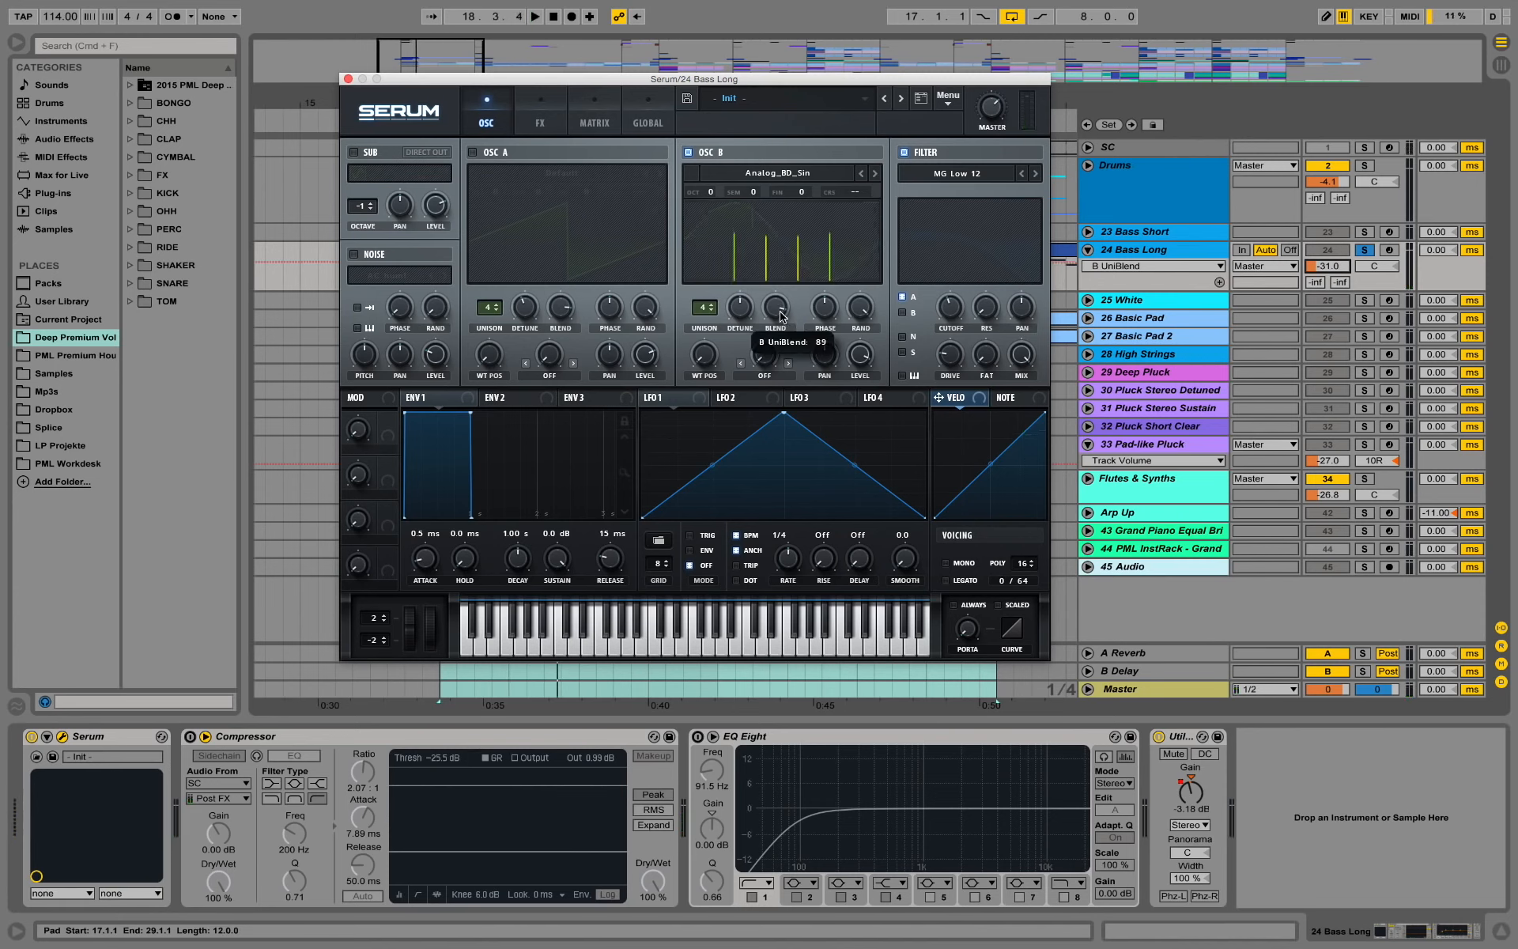
pyautogui.press('space')
pyautogui.click(861, 363)
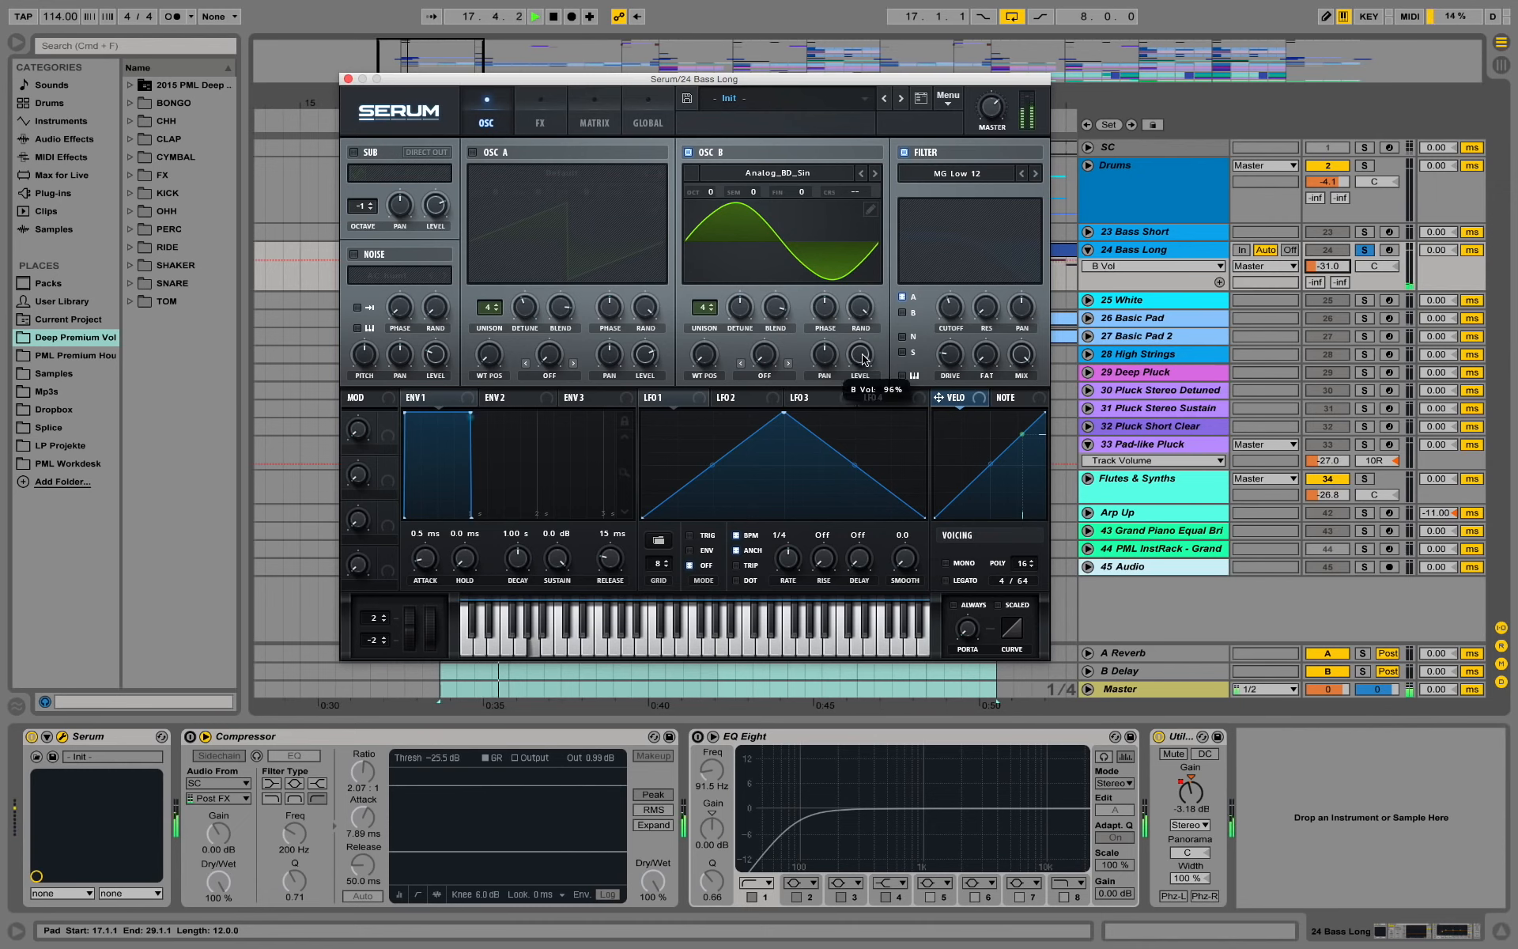
pyautogui.press('space')
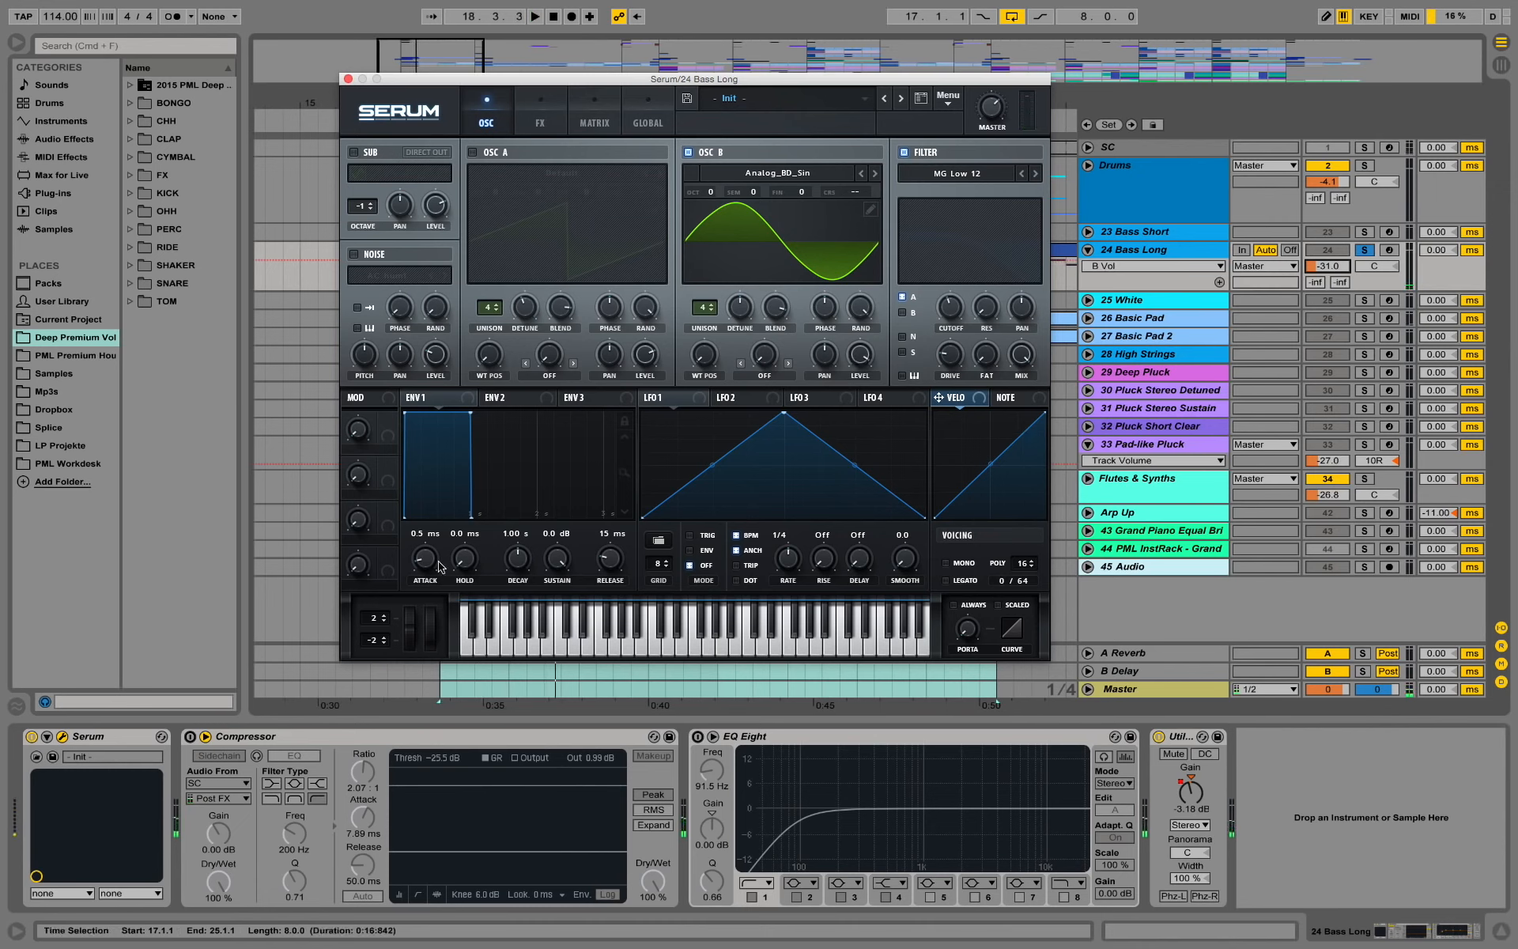
# Step: Set the Env 1 attack to 11 ms during playback to soften the start of each bass note
pyautogui.moveTo(435, 563); pyautogui.dragTo(436, 557)
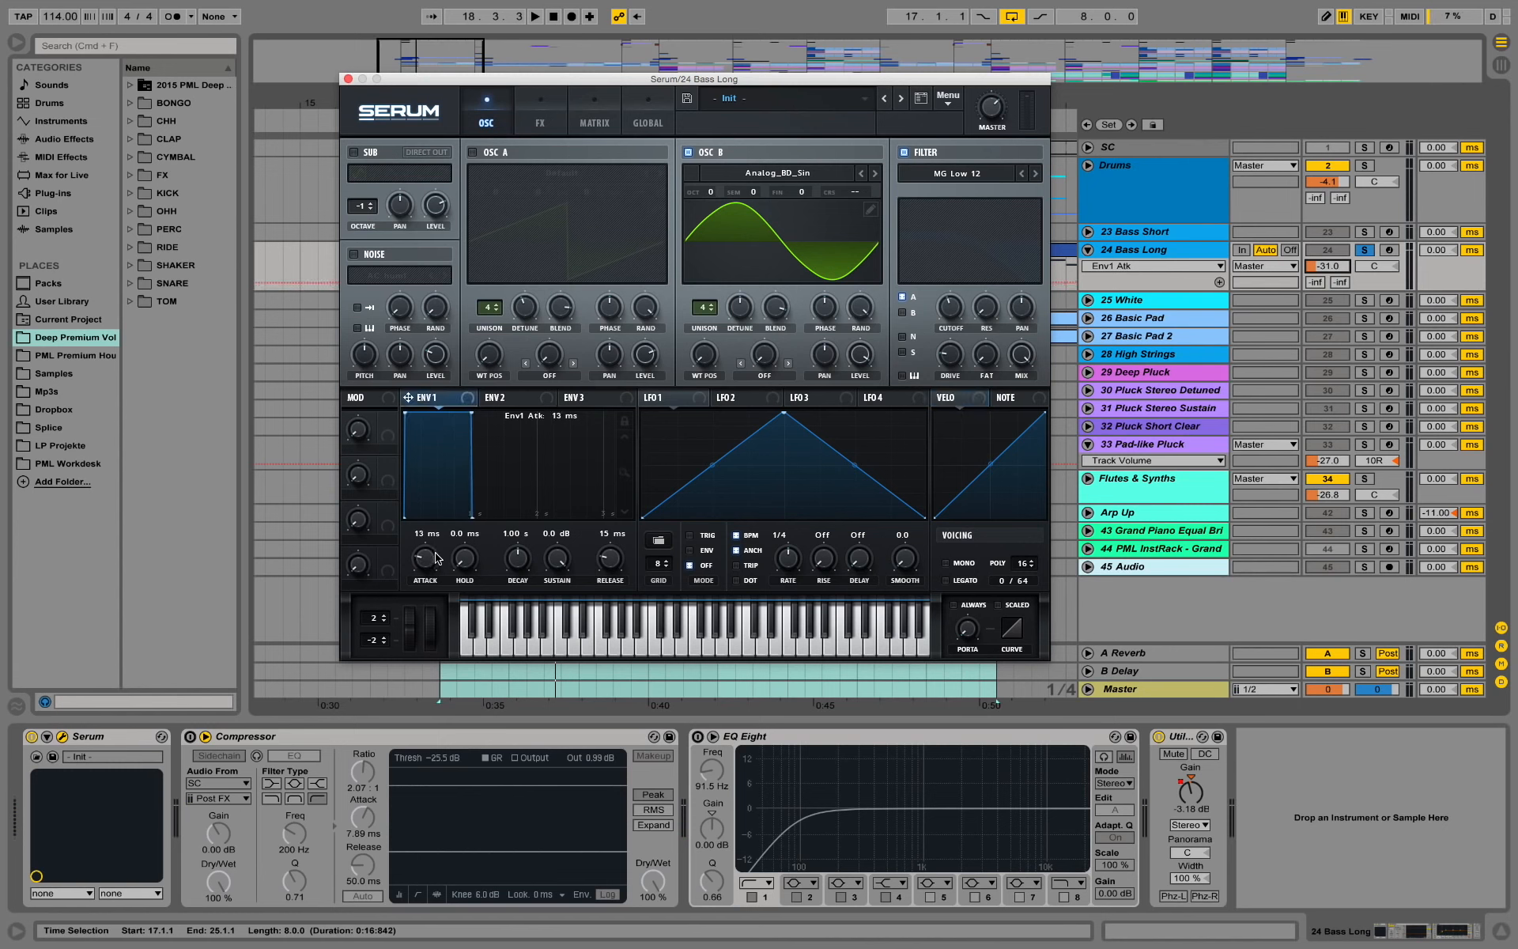
pyautogui.press('space')
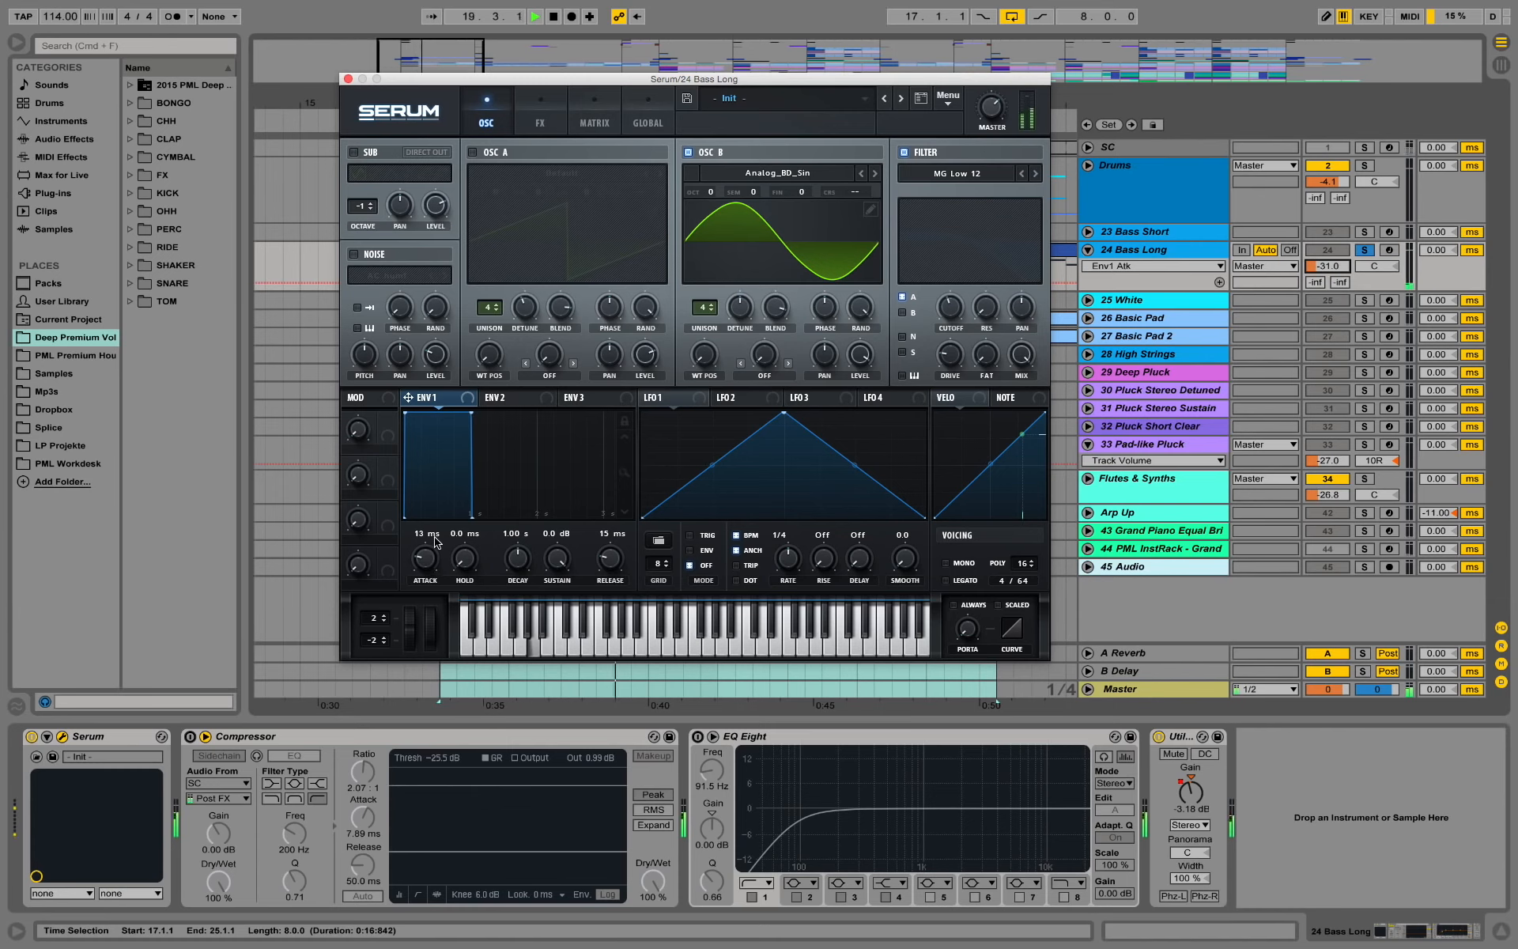
pyautogui.moveTo(432, 550); pyautogui.dragTo(432, 558)
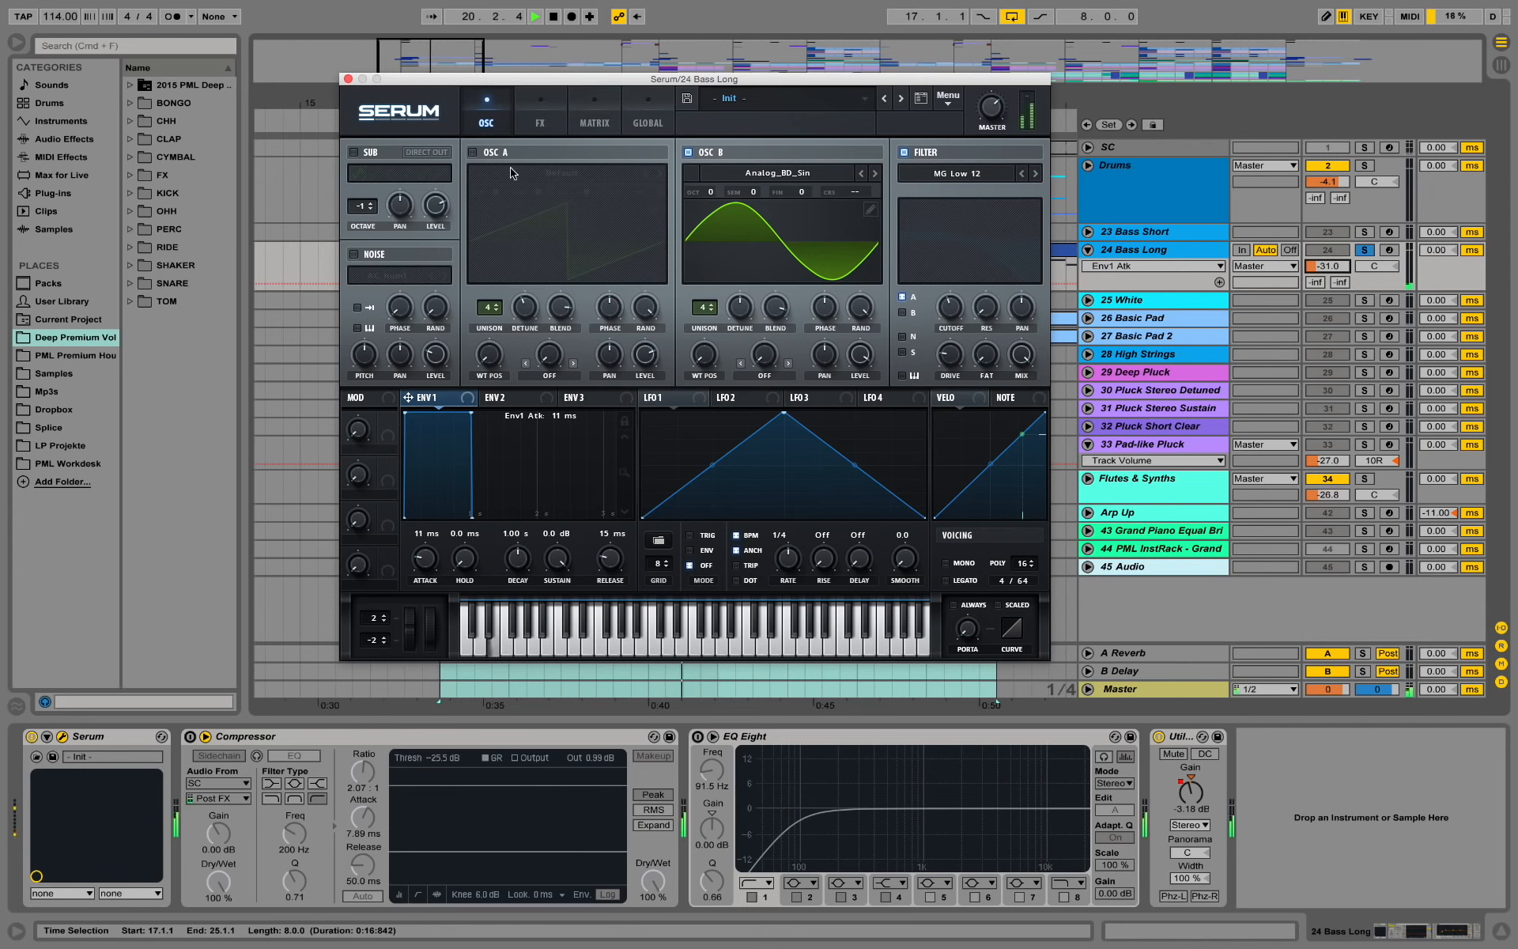
# Step: Switch OSC A back on at a level of 70% and re-enable the Sub oscillator
pyautogui.click(473, 152)
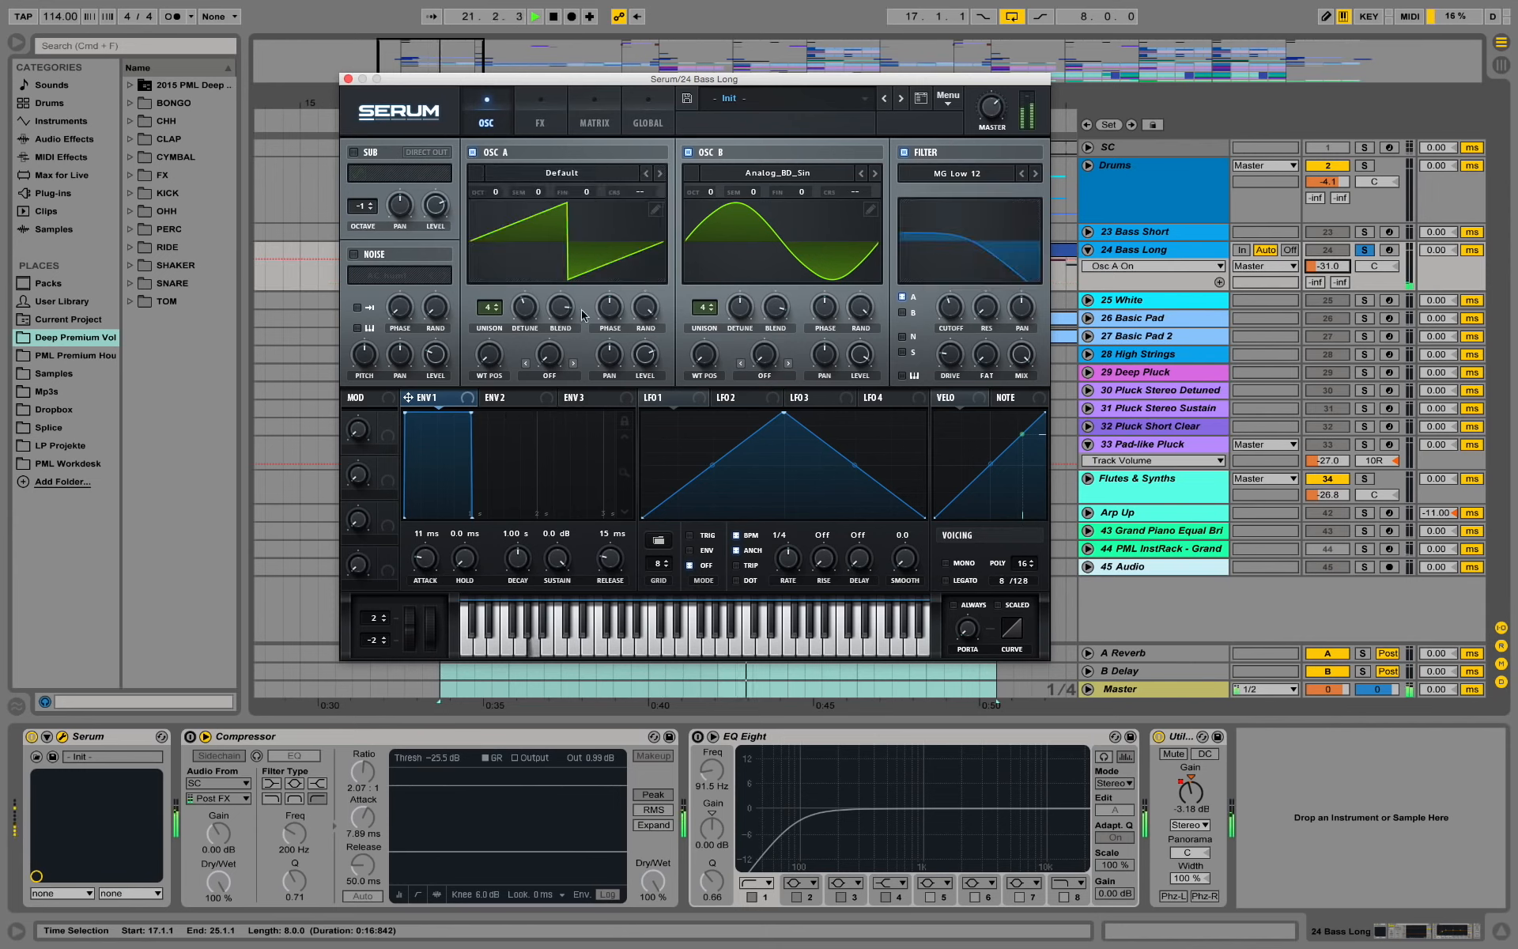
pyautogui.moveTo(652, 353); pyautogui.dragTo(652, 364)
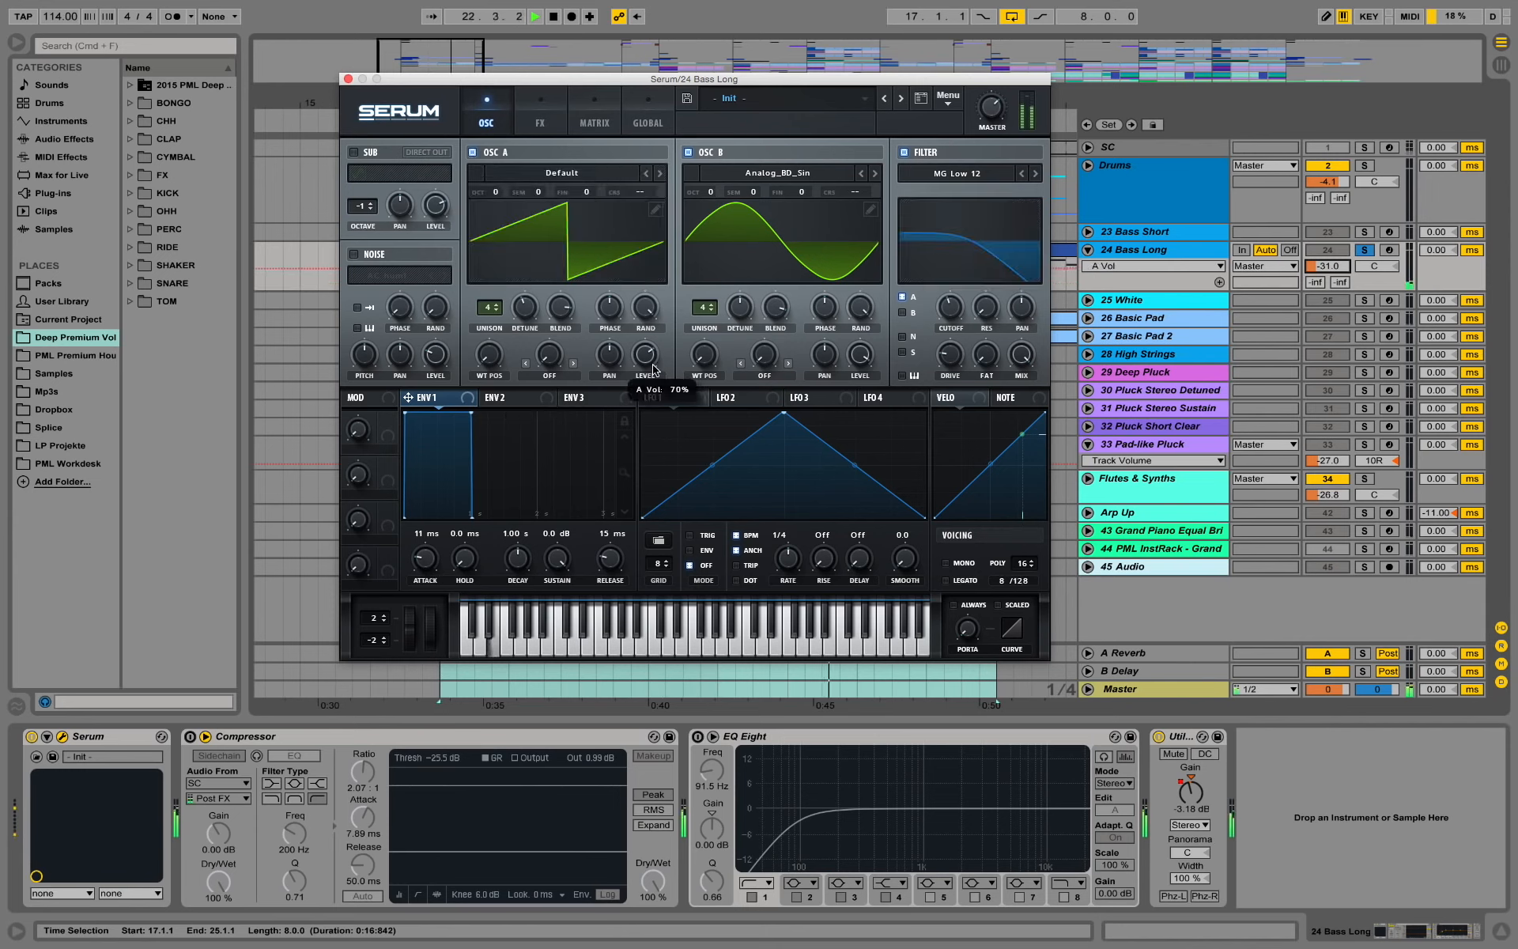
pyautogui.click(355, 151)
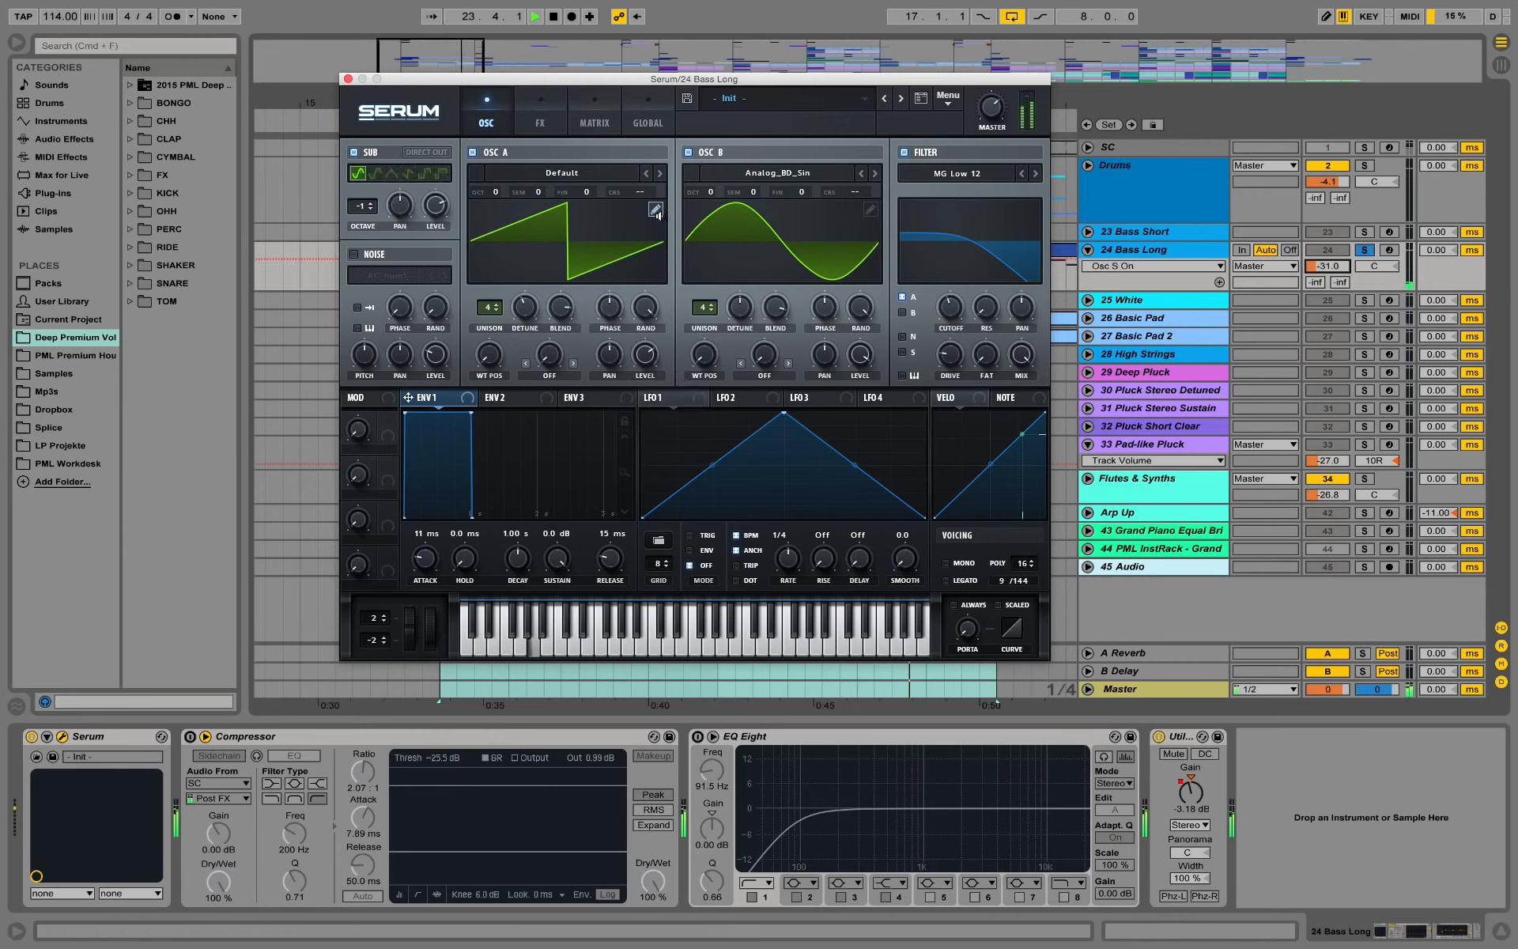
# Step: Fine-tune the low-pass filter's cutoff while all three oscillators play, and stop playback
pyautogui.click(954, 317)
pyautogui.moveTo(953, 317)
pyautogui.mouseDown()
pyautogui.moveTo(956, 280)
pyautogui.moveTo(955, 328)
pyautogui.mouseUp()
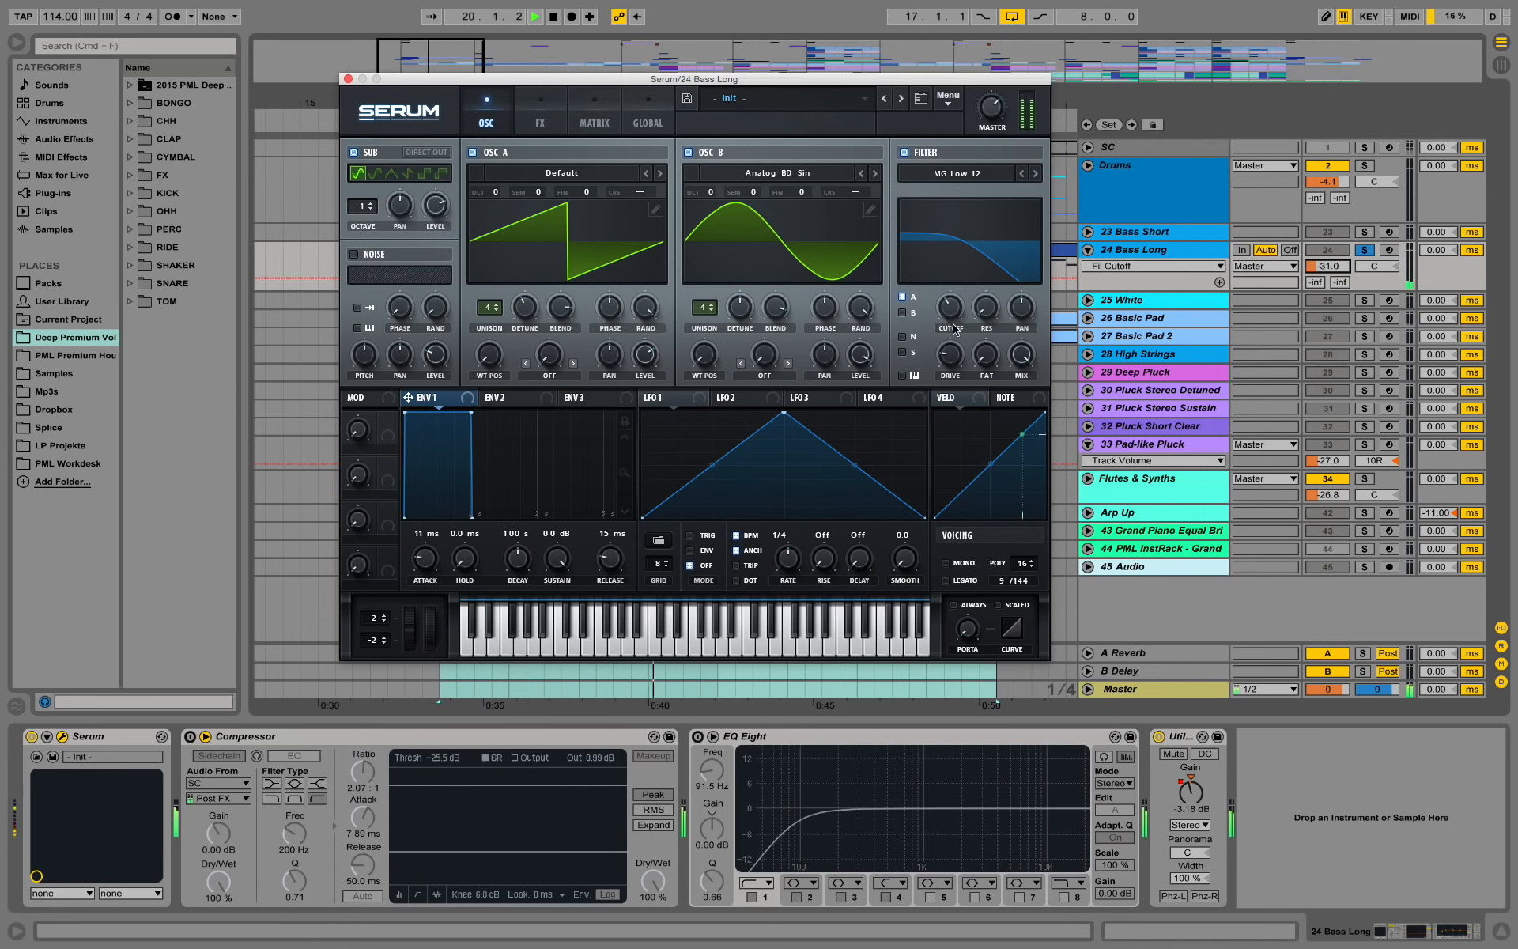
pyautogui.press('space')
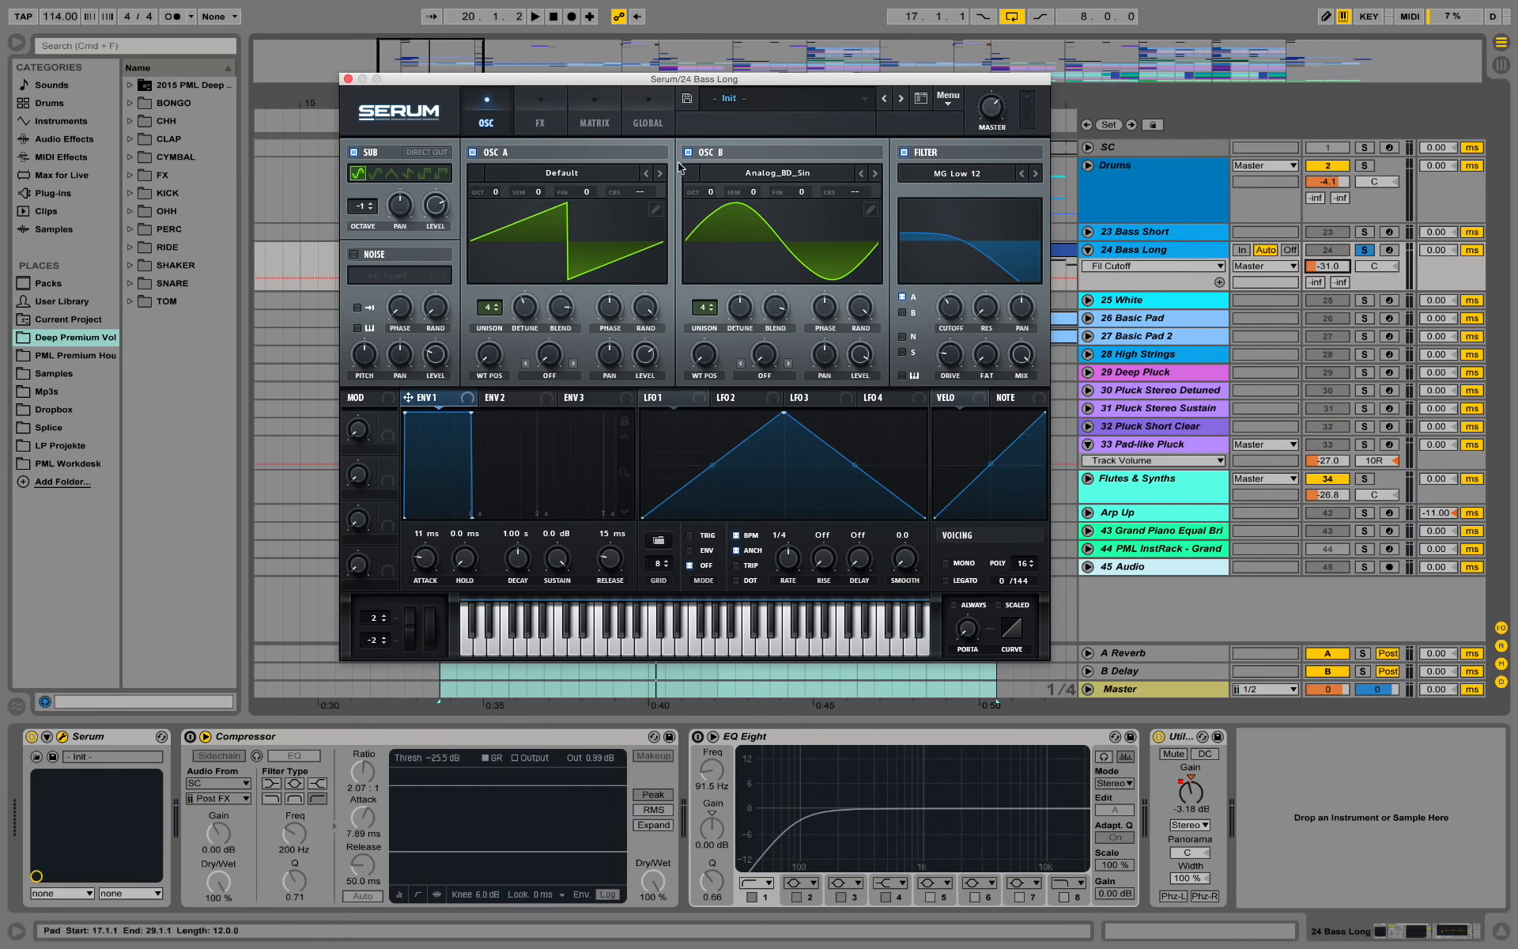
# Step: Close the Serum window, reactivate the Compressor and EQ Eight on the bass track, and take the track out of solo
pyautogui.click(553, 113)
pyautogui.click(490, 102)
pyautogui.click(348, 79)
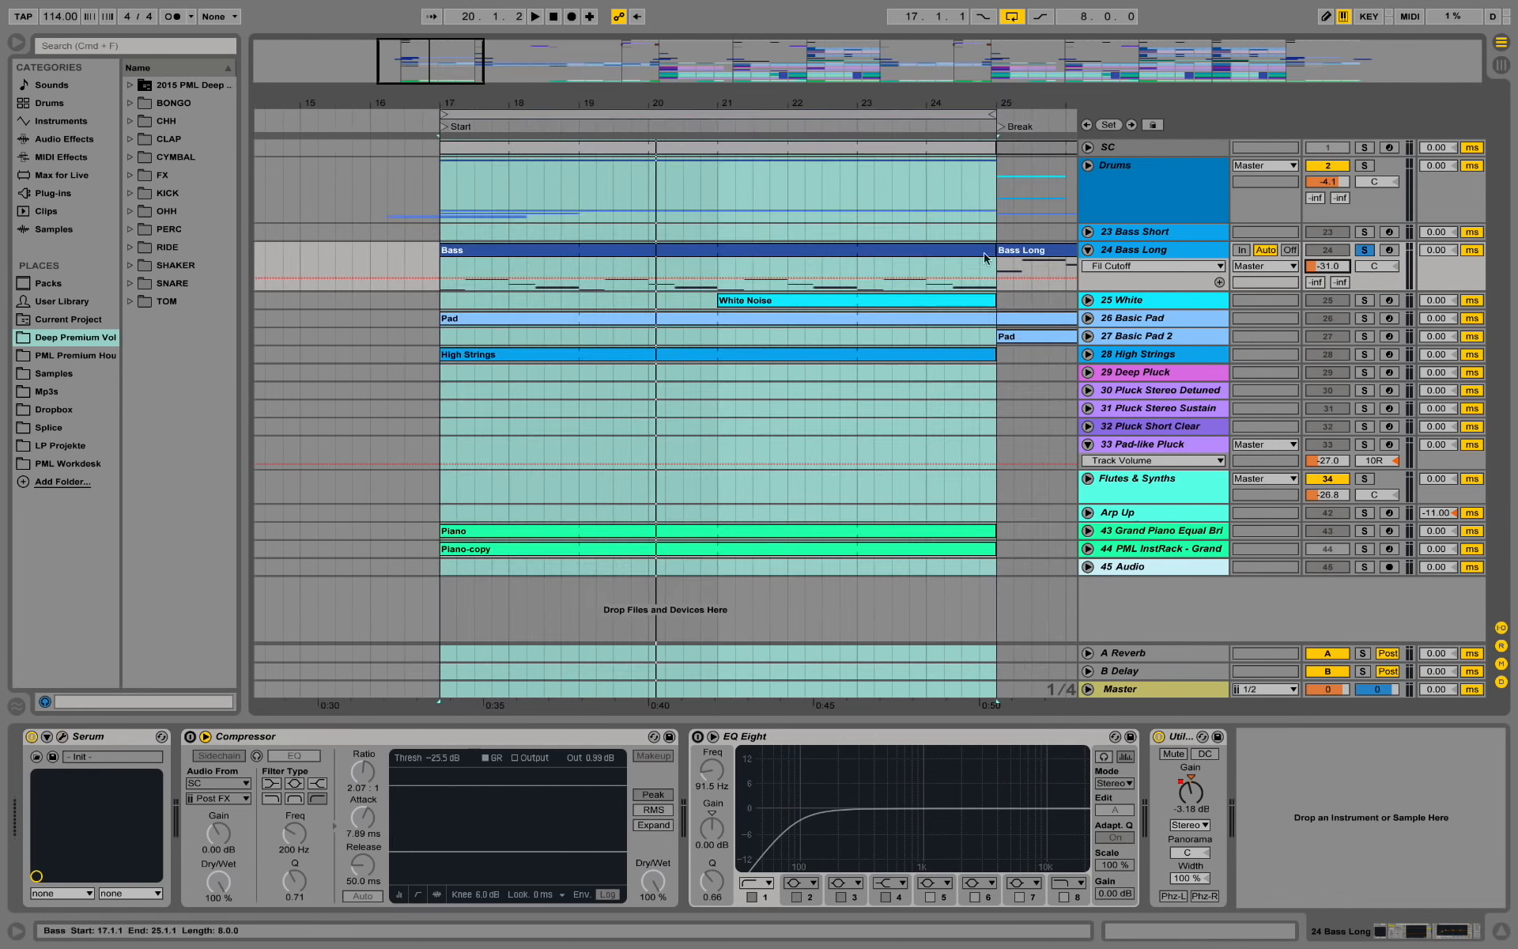
pyautogui.click(191, 736)
pyautogui.click(697, 736)
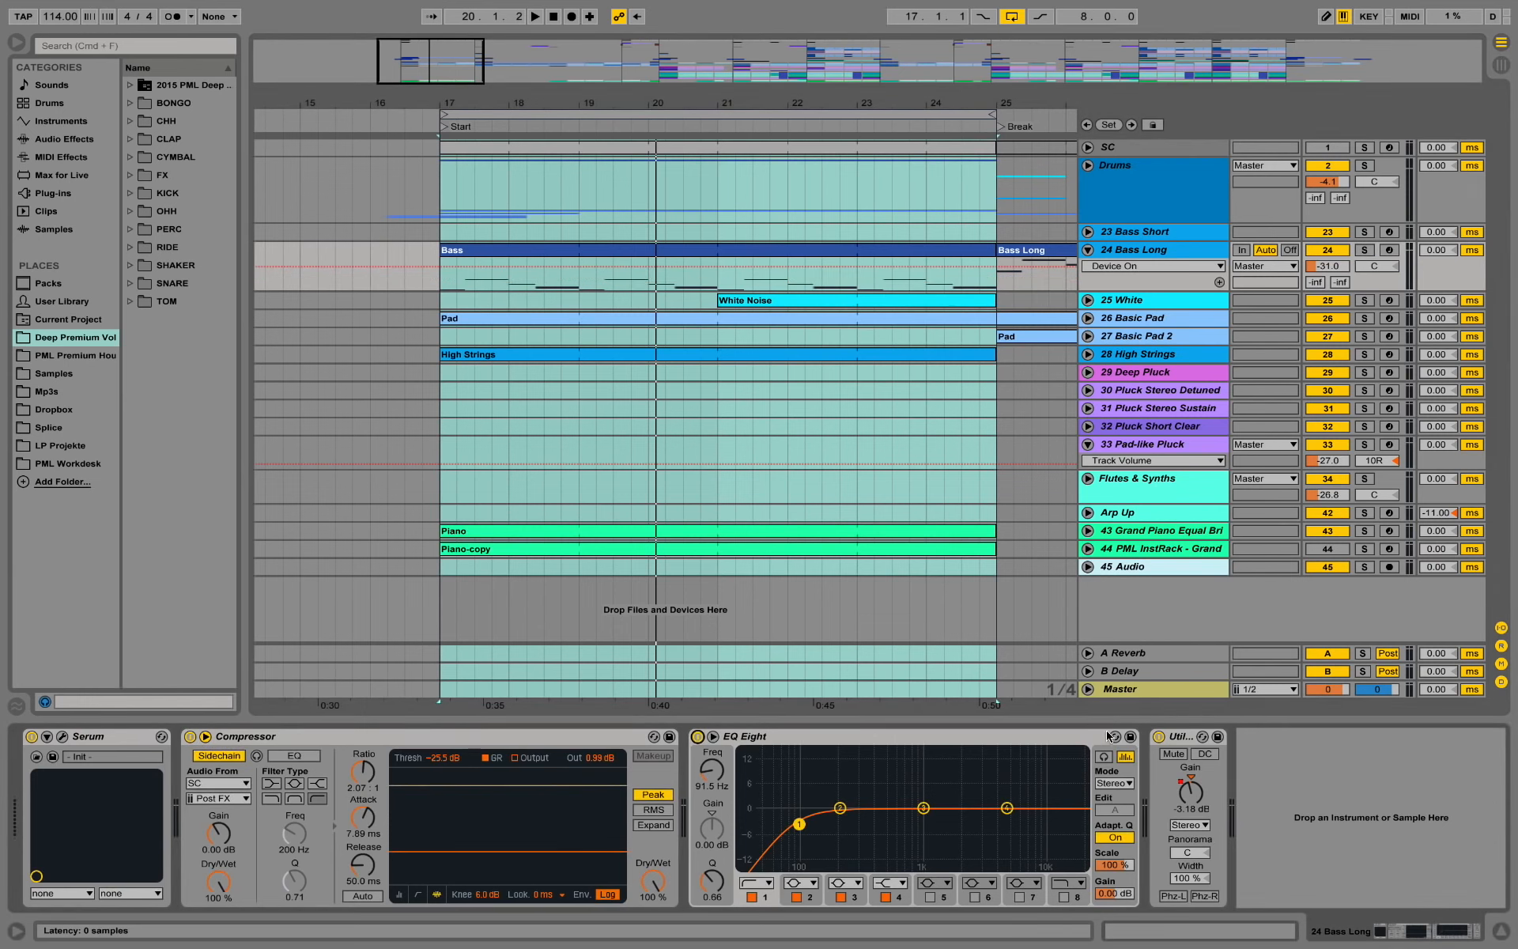
# Step: Raise the 24 Bass Long track's volume to -29.0 dB in the full mix, muting the 43 Grand Piano track temporarily to compare
pyautogui.press('space')
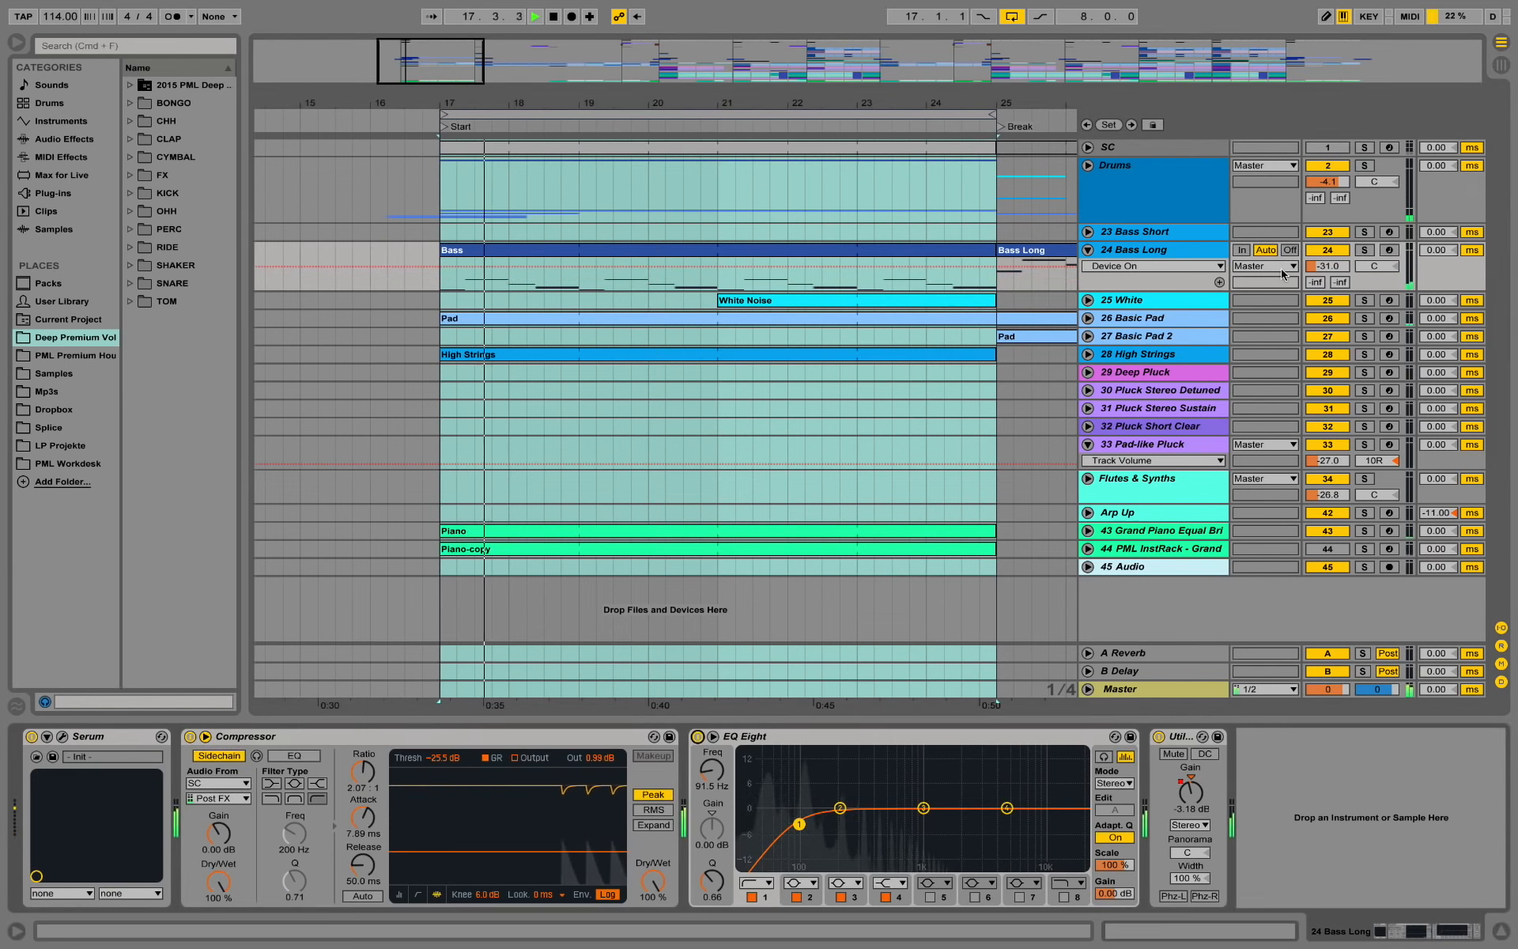
pyautogui.moveTo(1318, 270); pyautogui.dragTo(1318, 267)
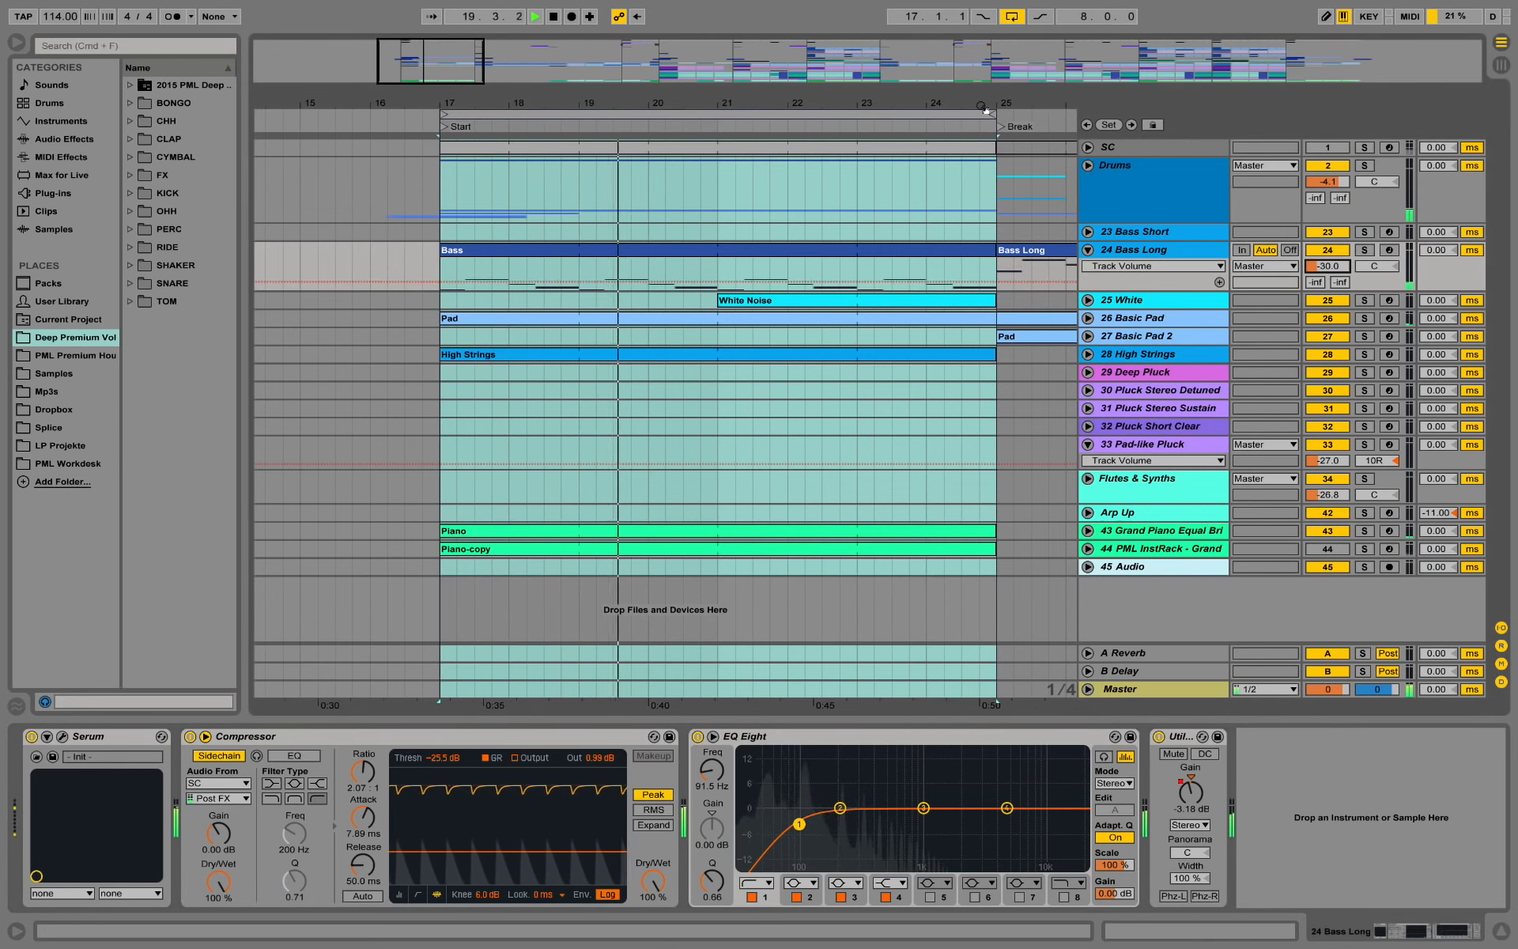
pyautogui.press('-')
pyautogui.press('-')
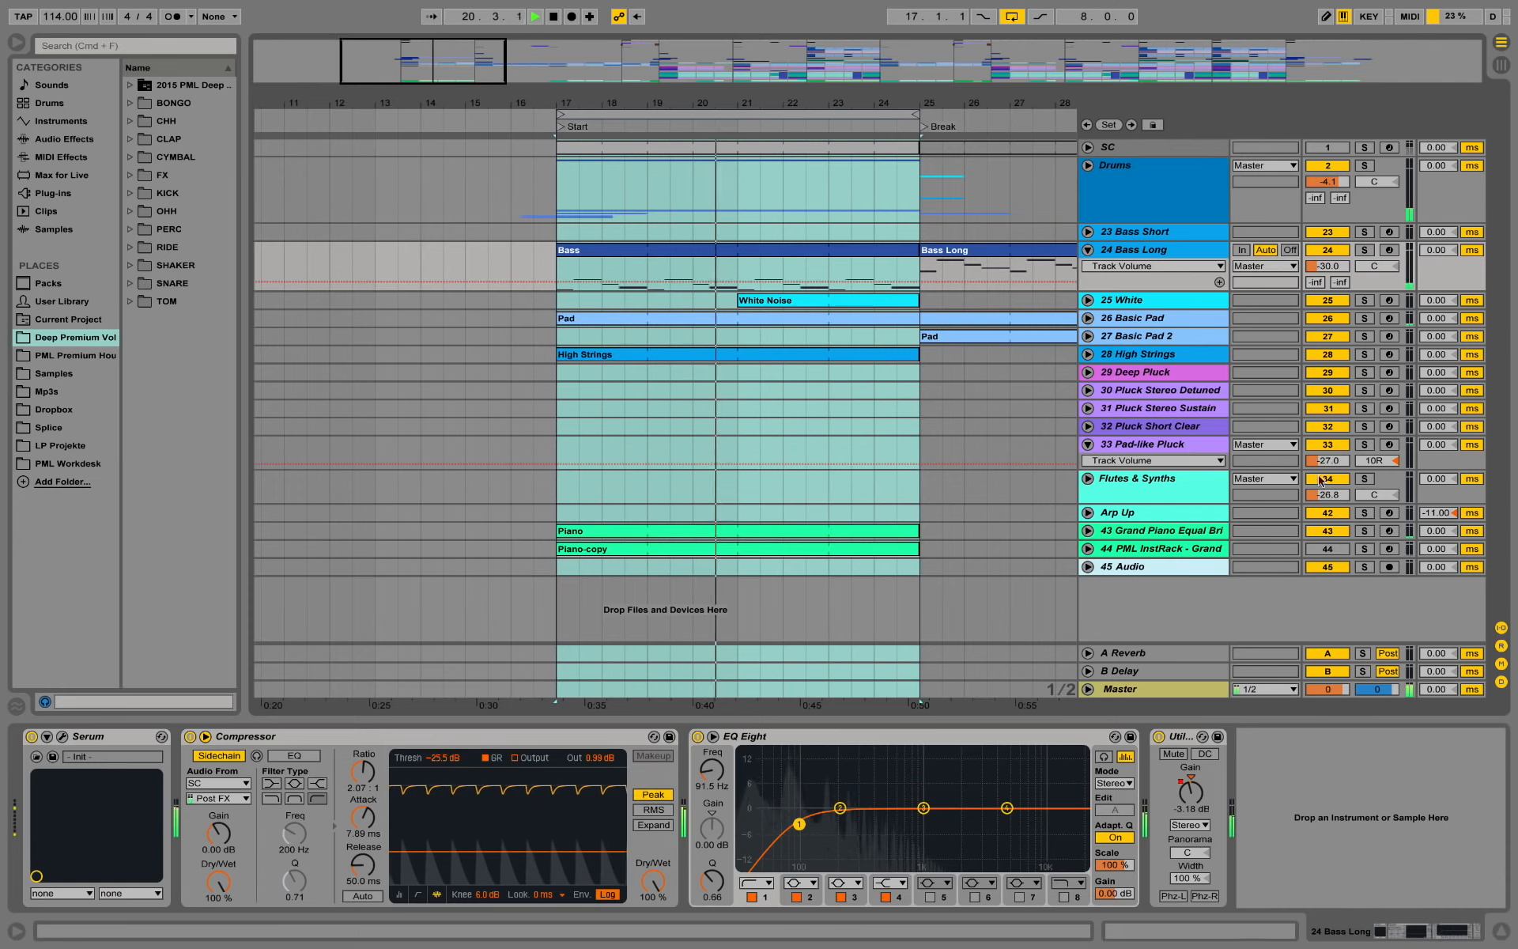
pyautogui.click(1328, 530)
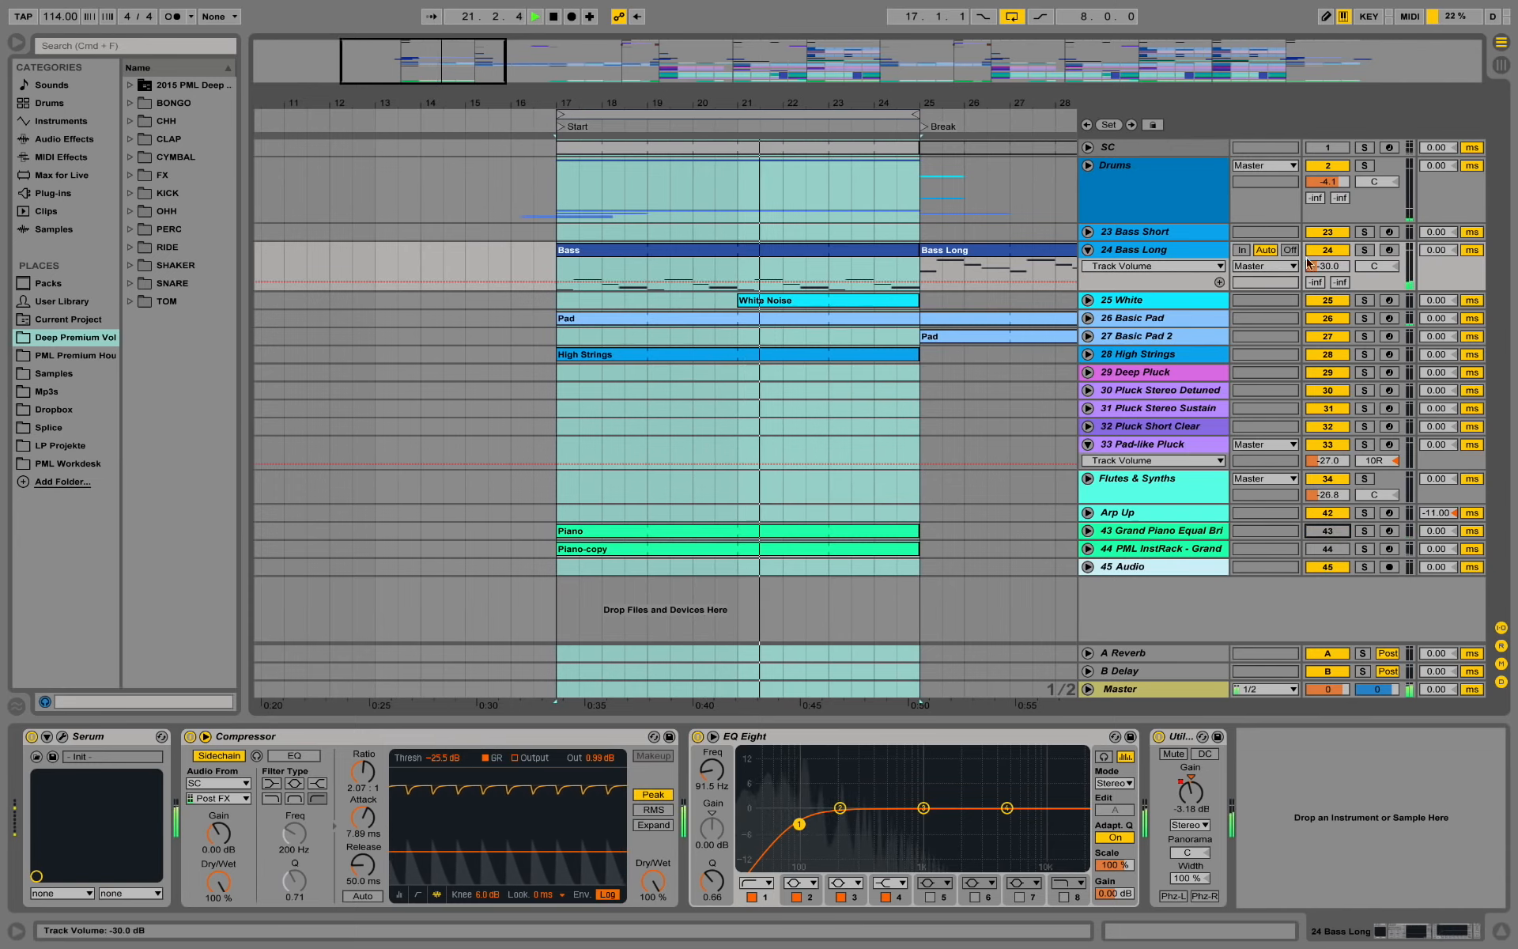
pyautogui.moveTo(1318, 266); pyautogui.dragTo(1318, 263)
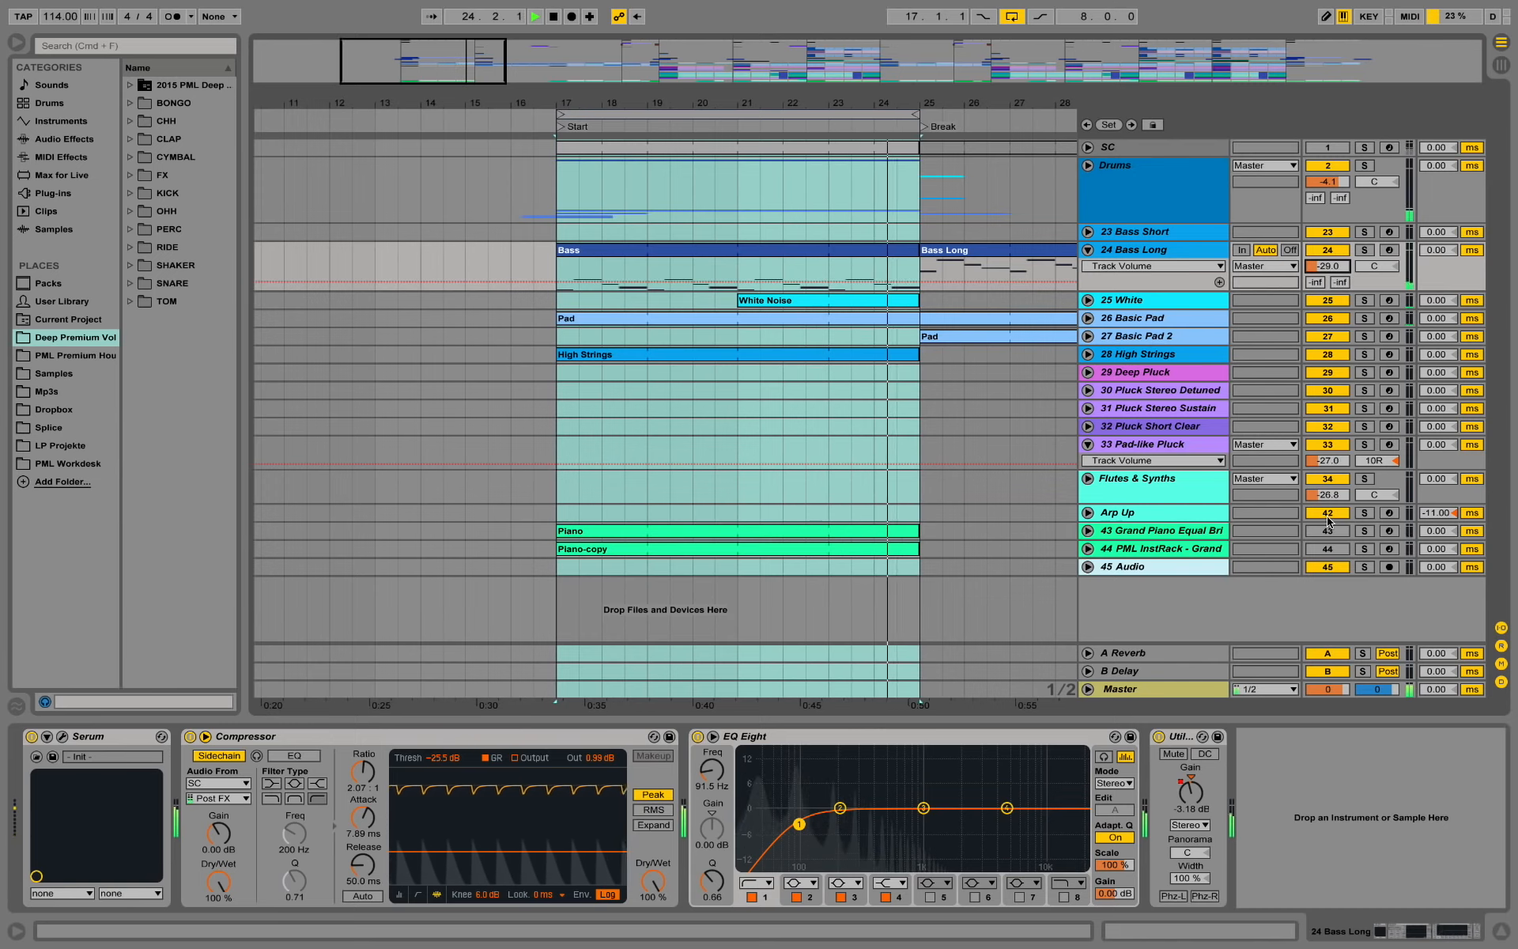
pyautogui.click(1327, 530)
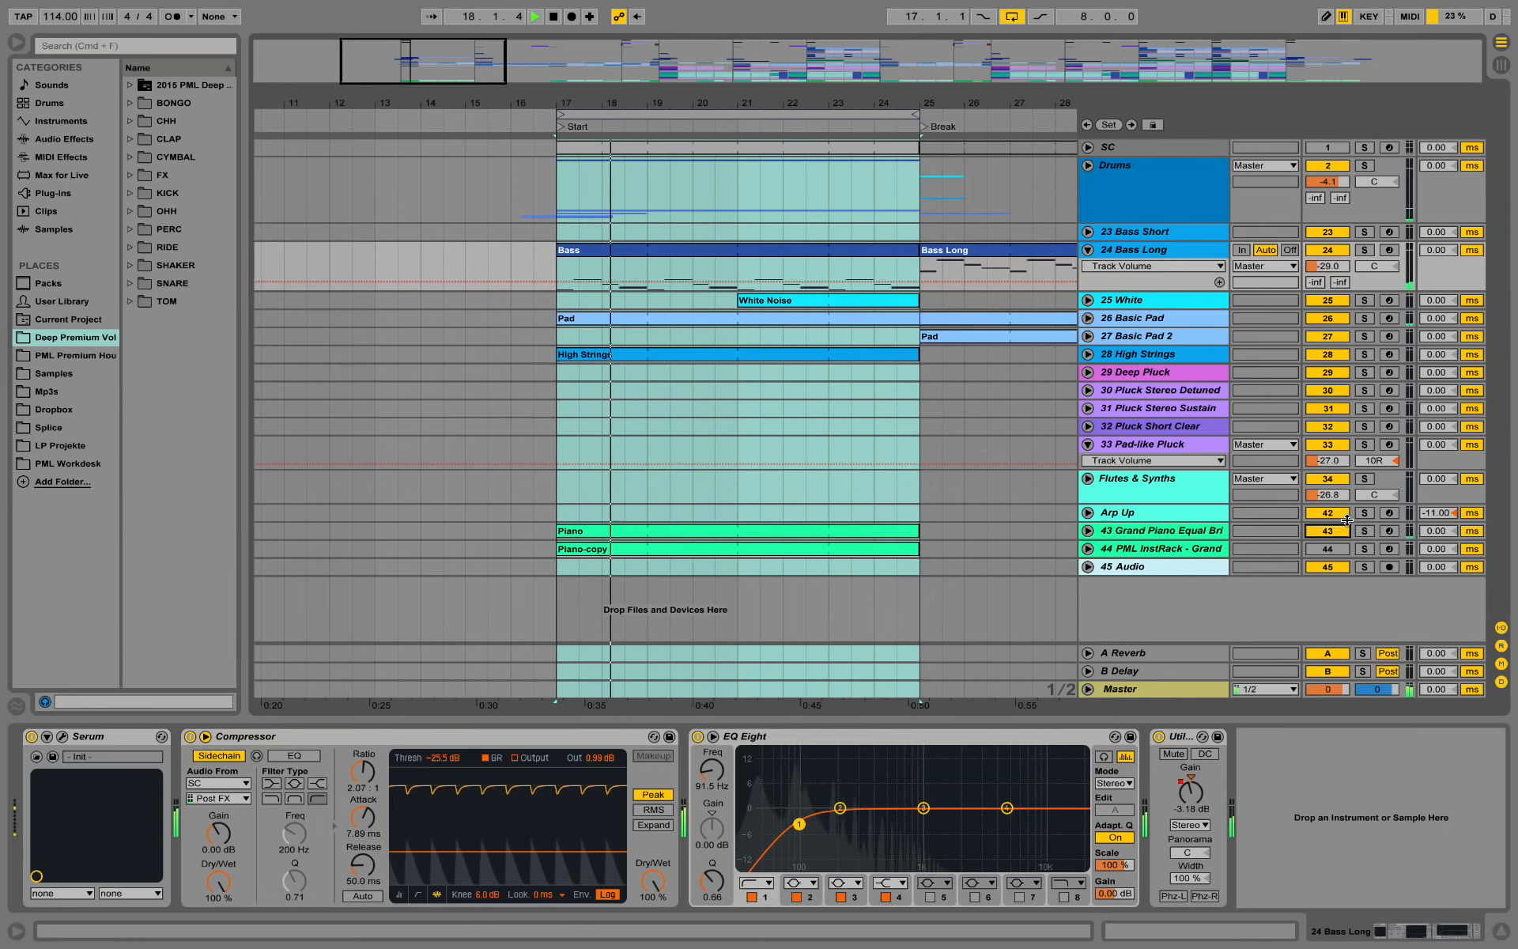
pyautogui.press('space')
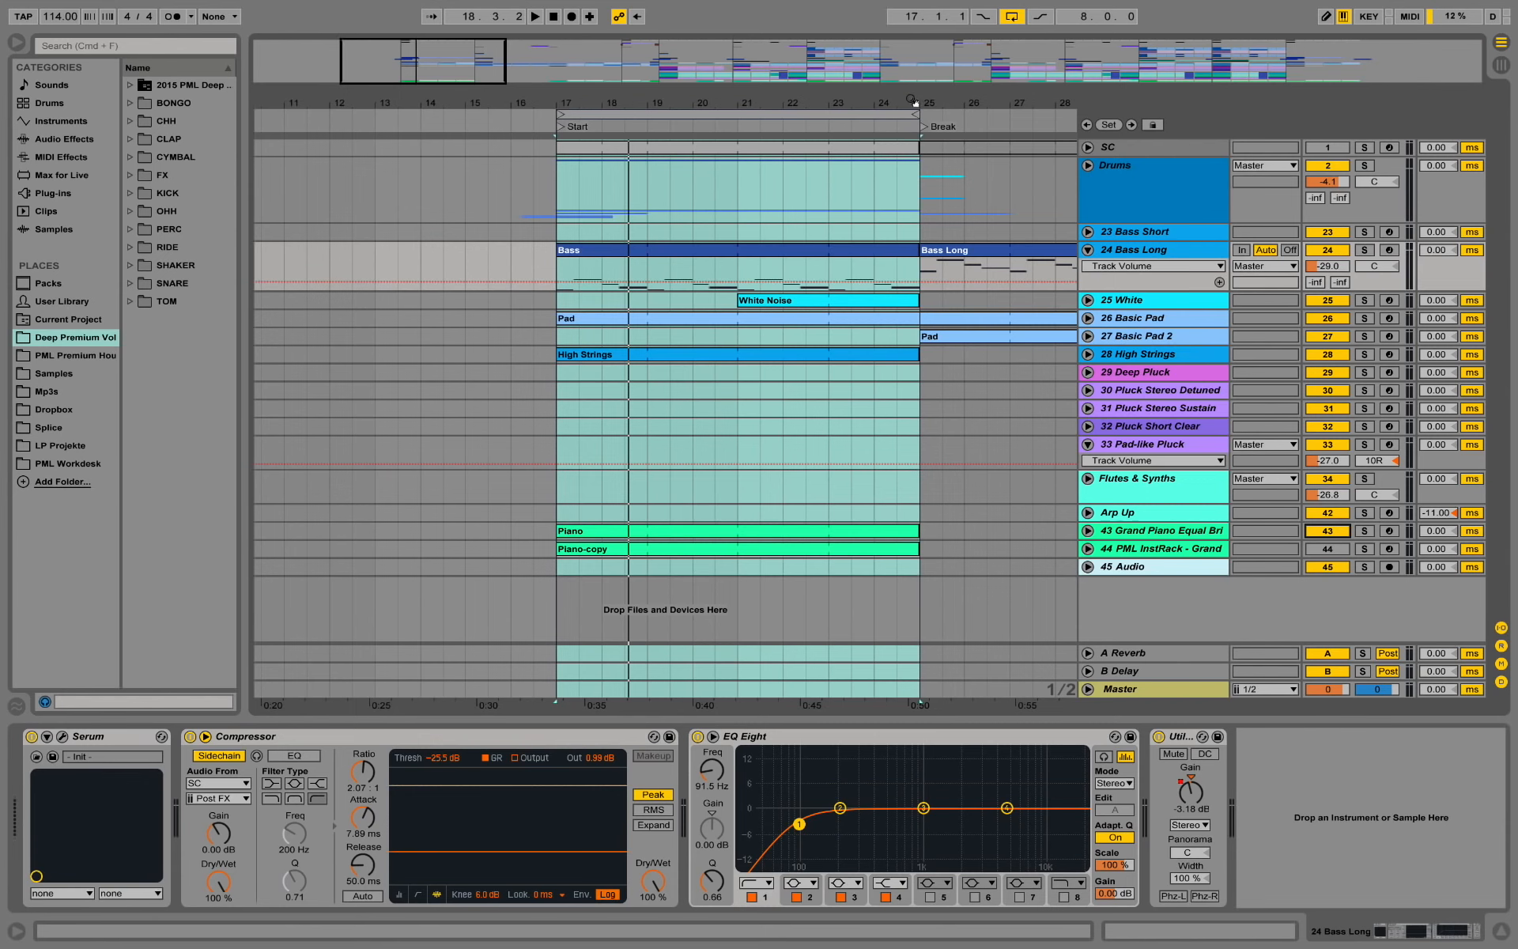
# Step: Reopen the bass patch in Serum to review its settings, and close the plug-in window
pyautogui.click(62, 737)
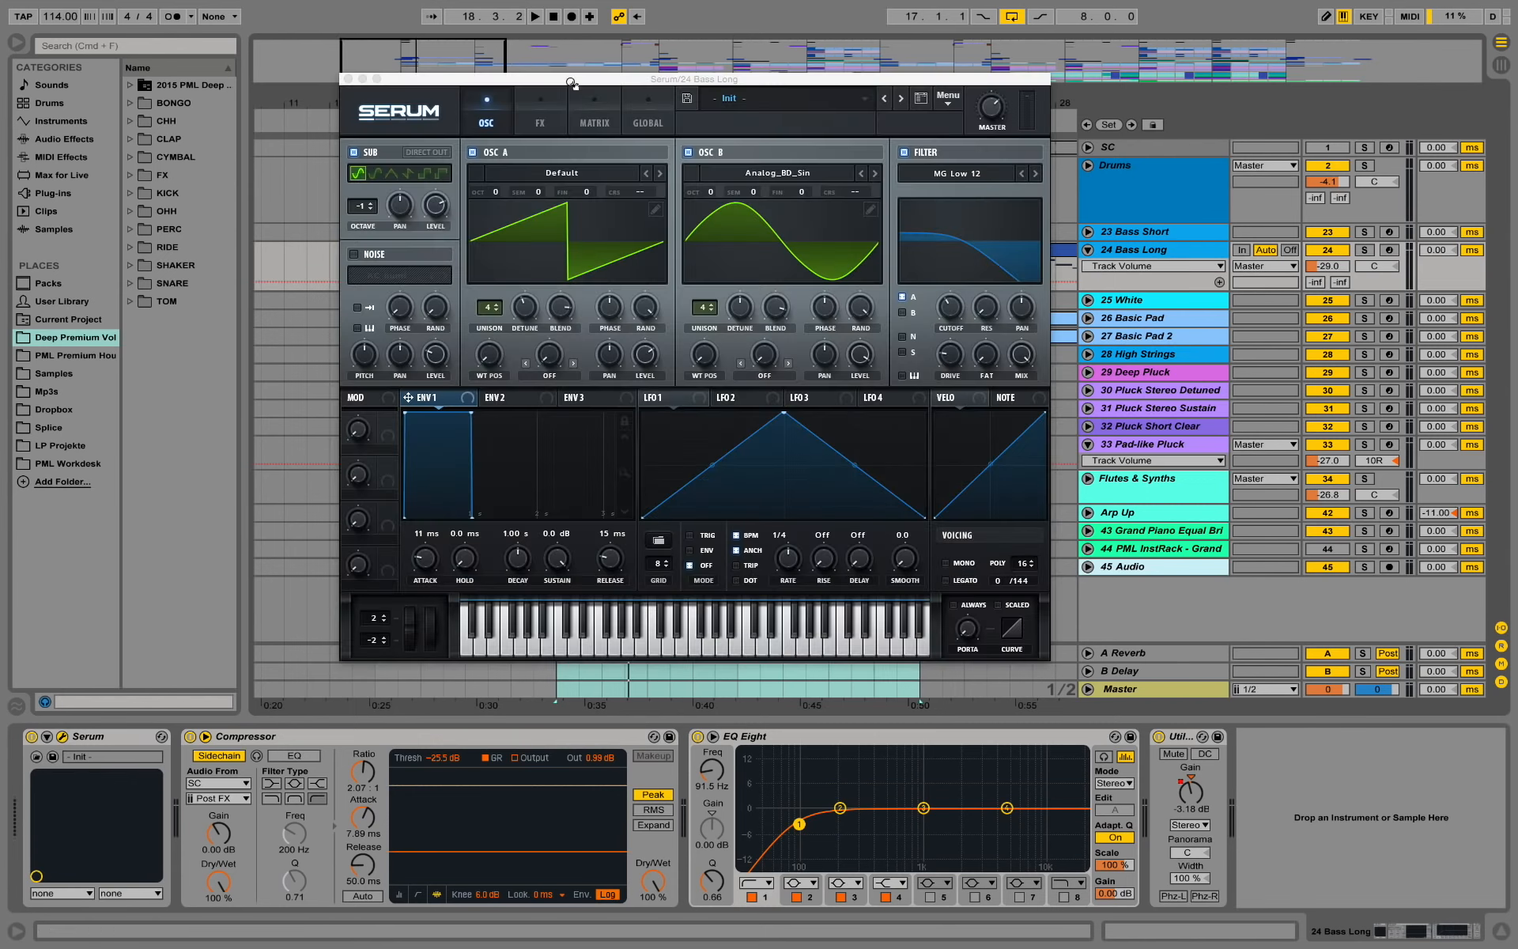
pyautogui.click(346, 79)
pyautogui.moveTo(767, 85); pyautogui.dragTo(523, 44)
pyautogui.moveTo(489, 100); pyautogui.dragTo(489, 102)
pyautogui.press('z')
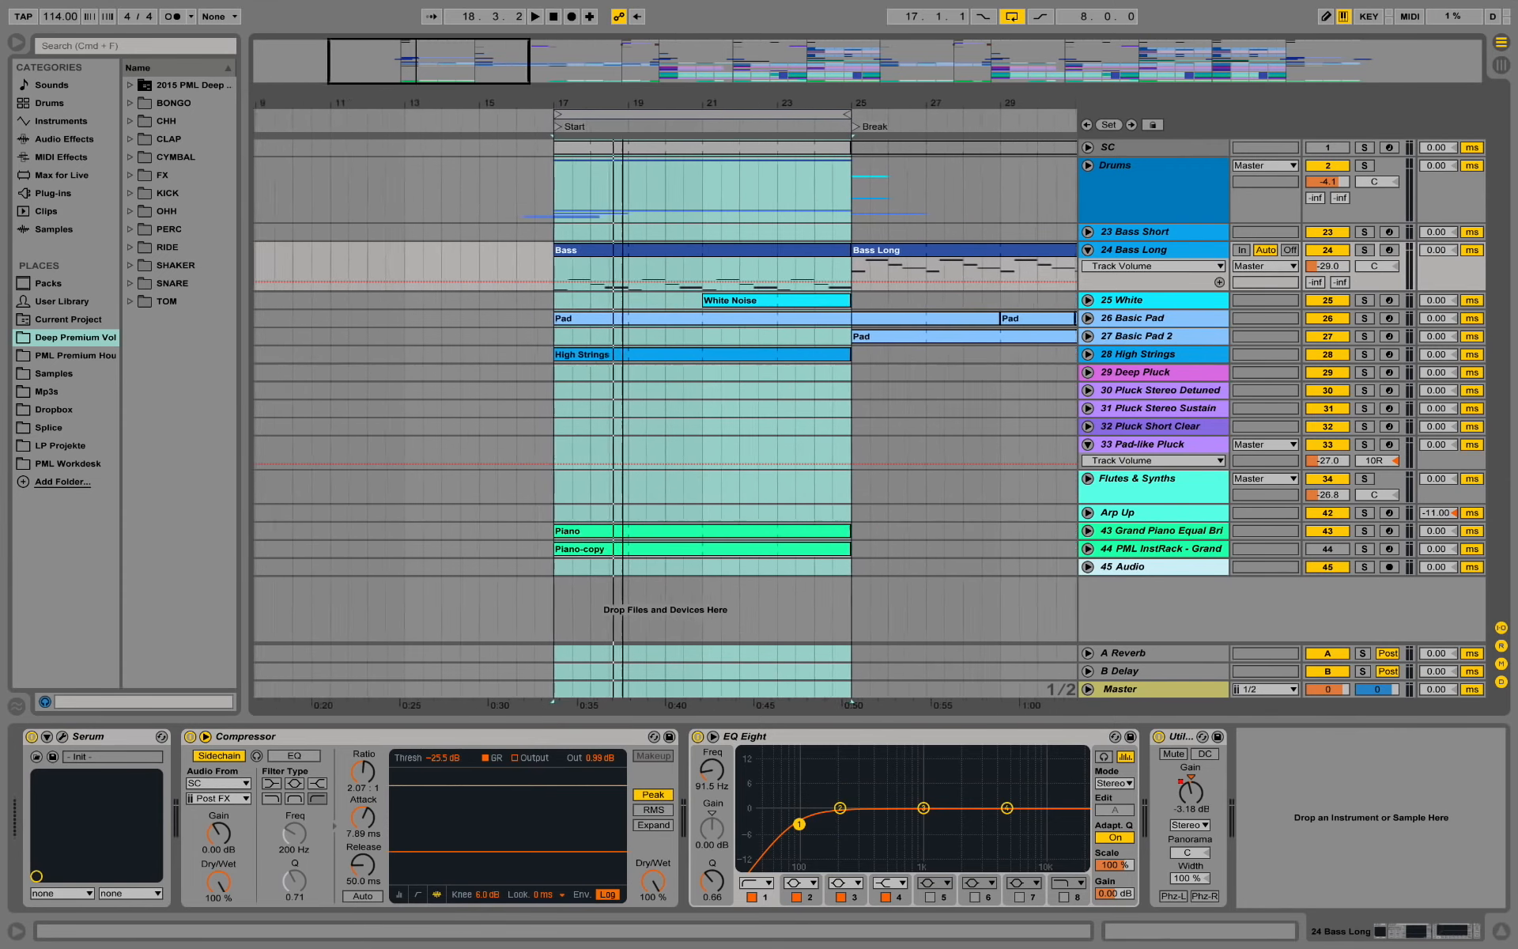